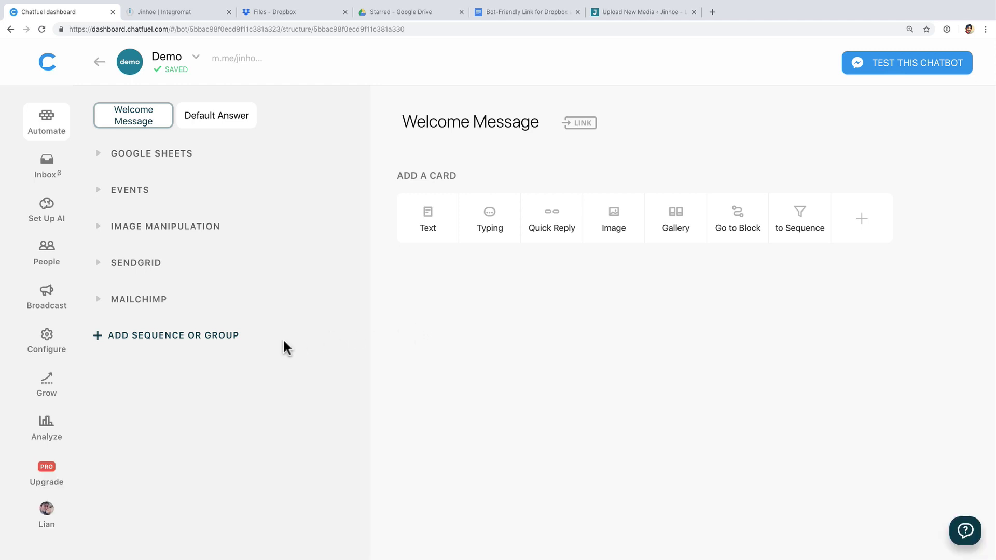
- Add a new group named PDF FILE to the Demo bot's structure
left_click(225, 343)
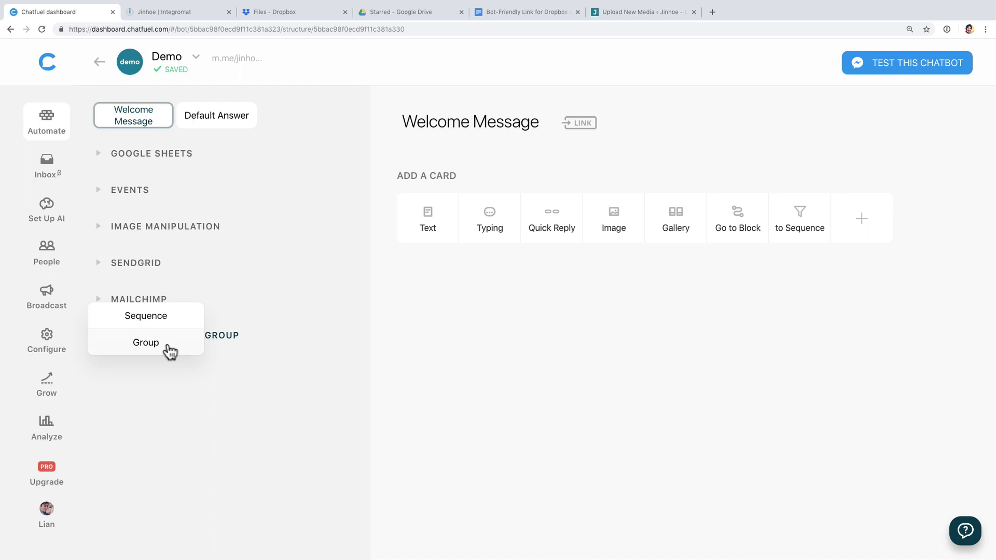
left_click(168, 345)
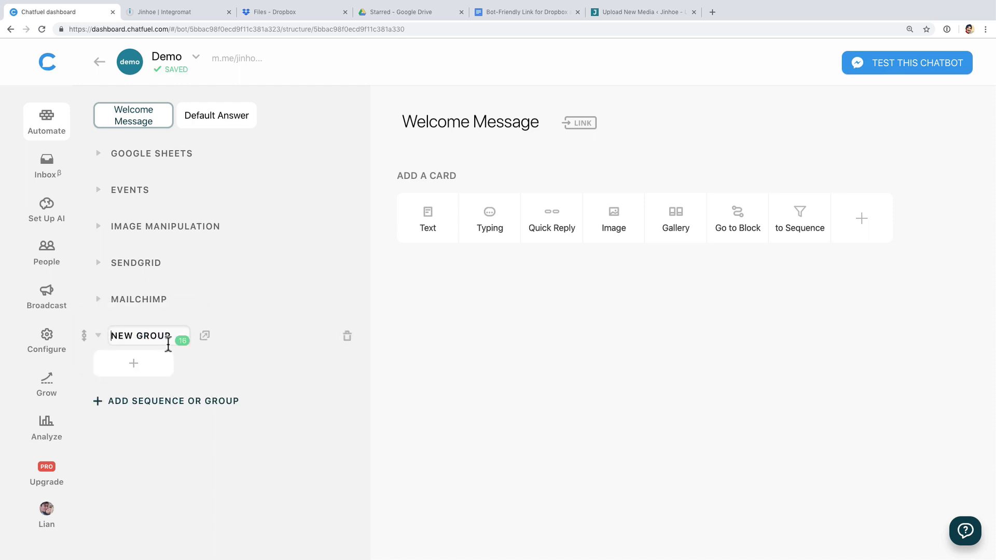
triple_click(153, 331)
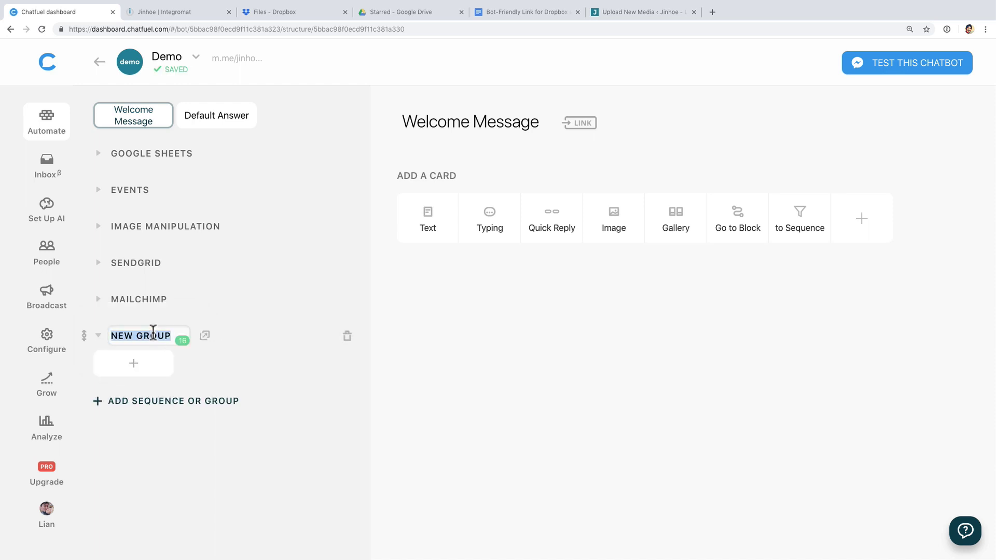
type("PDF FILE")
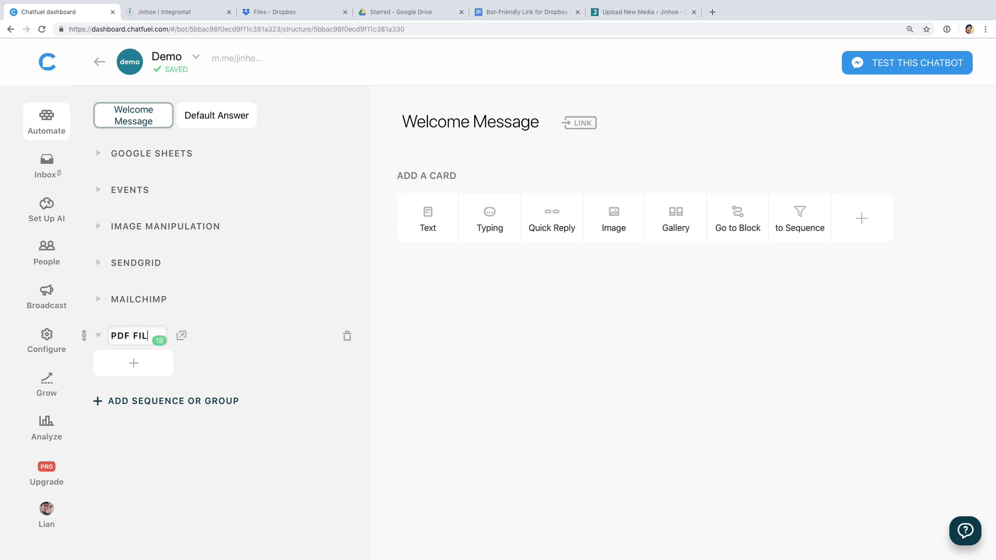
key("Return")
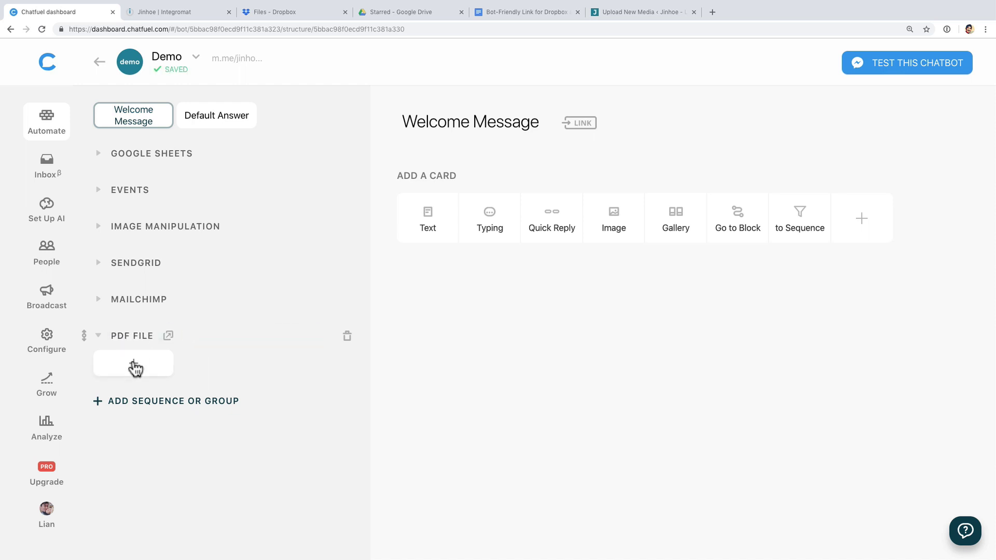
- Create a block titled 'pdf file' inside the PDF FILE group
left_click(135, 368)
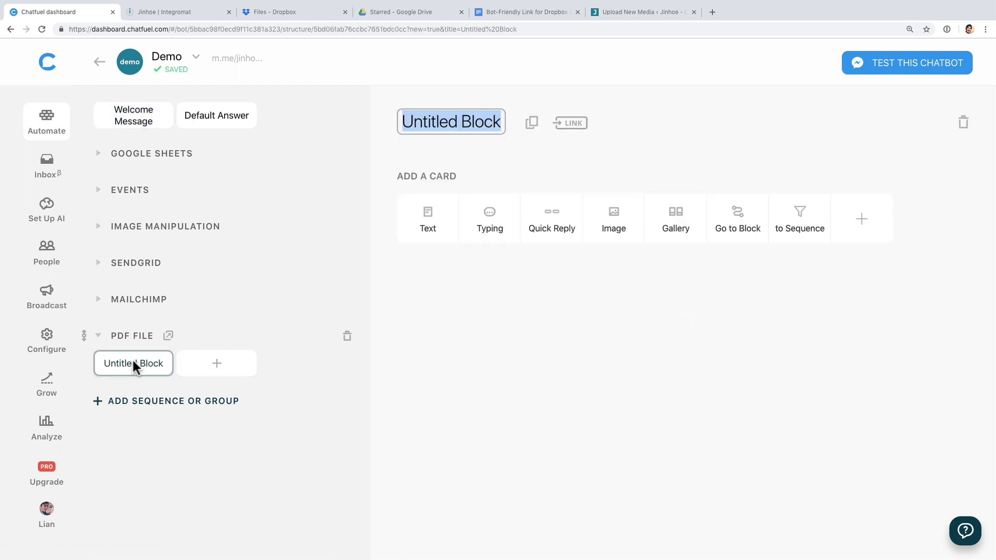
type("pdf file")
key("Return")
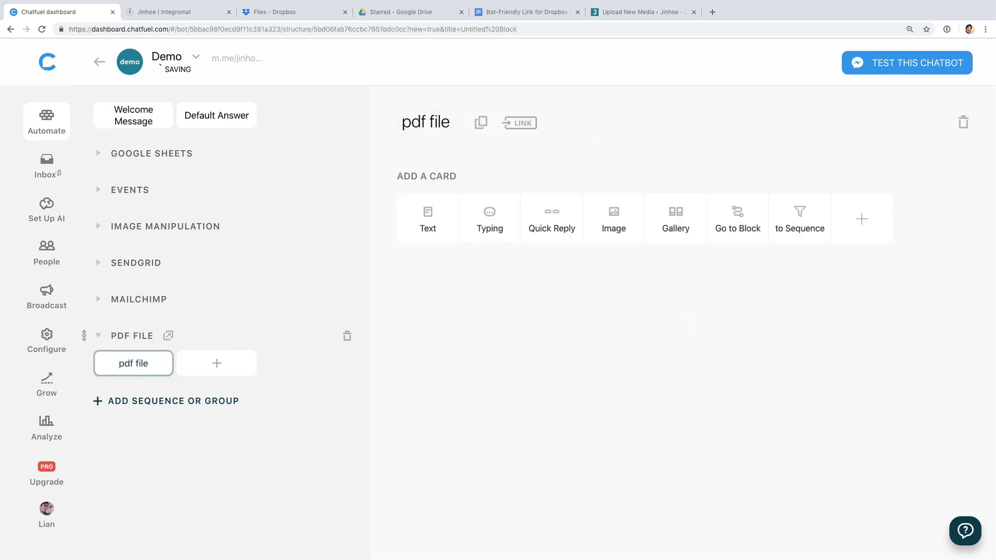
- Add Video and Audio cards to the block, then start deleting the Video card
left_click(860, 225)
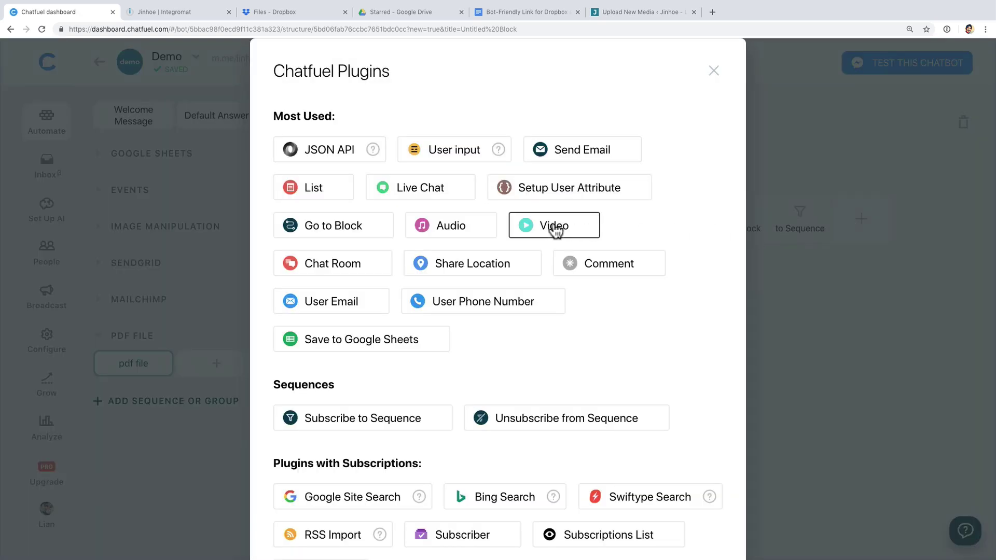
left_click(549, 232)
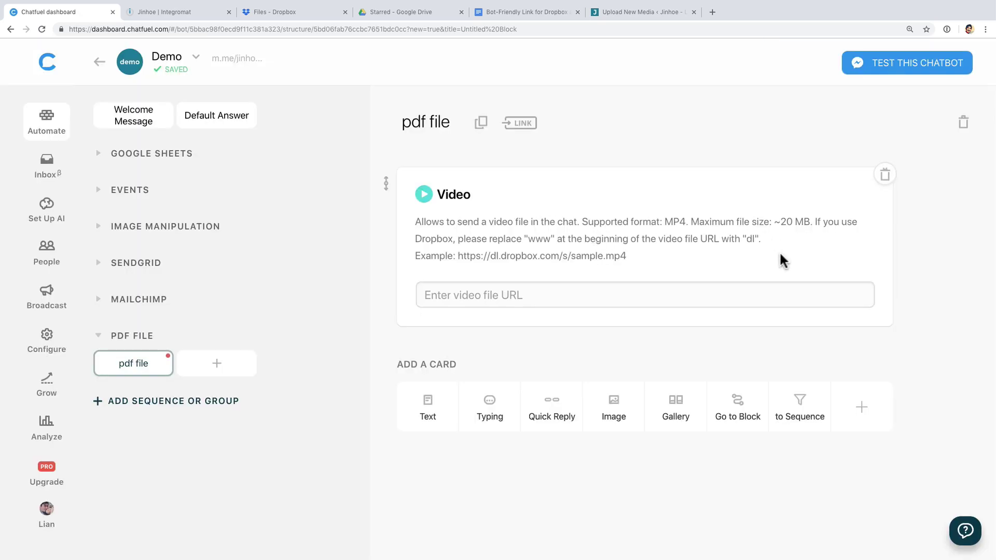
left_click(862, 410)
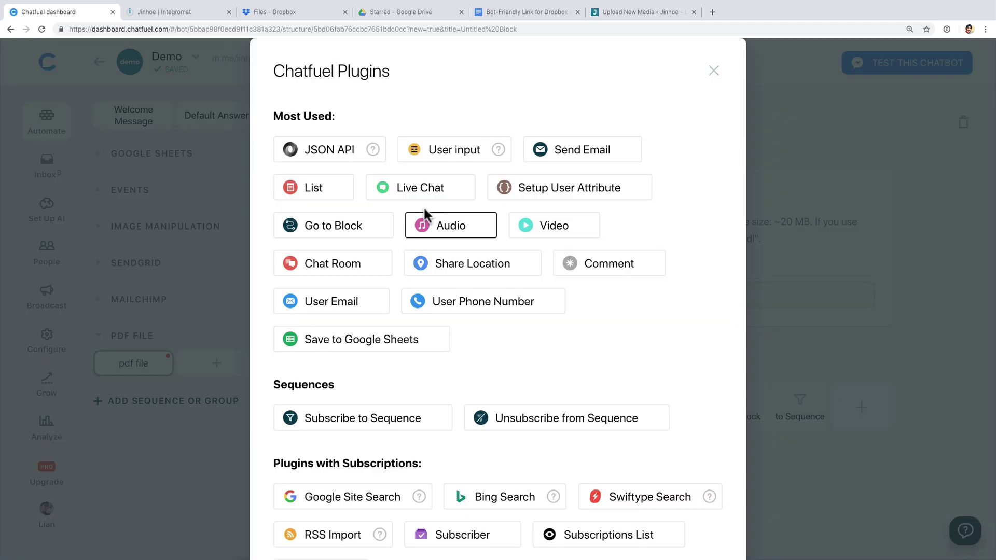
left_click(429, 228)
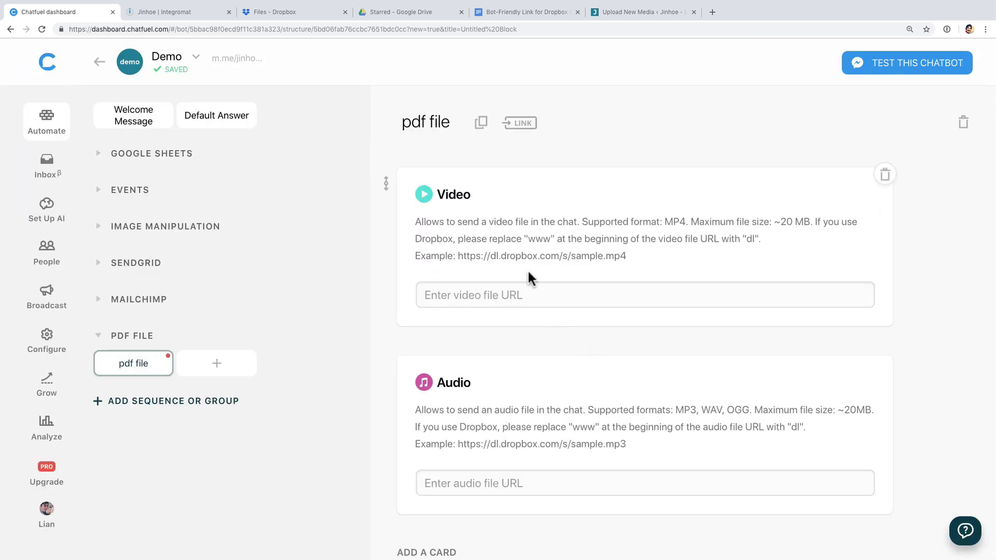
left_click_drag(413, 238, 462, 240)
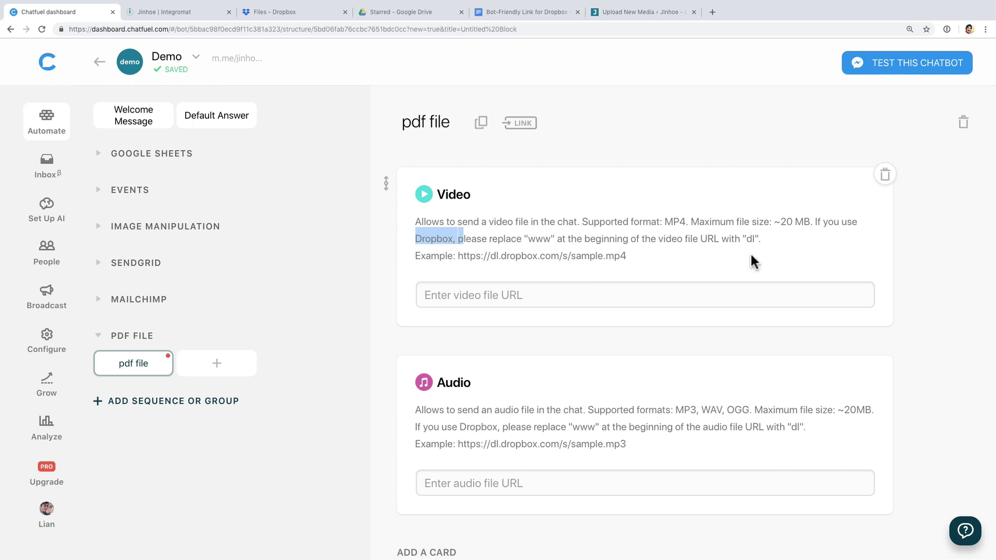
left_click(882, 178)
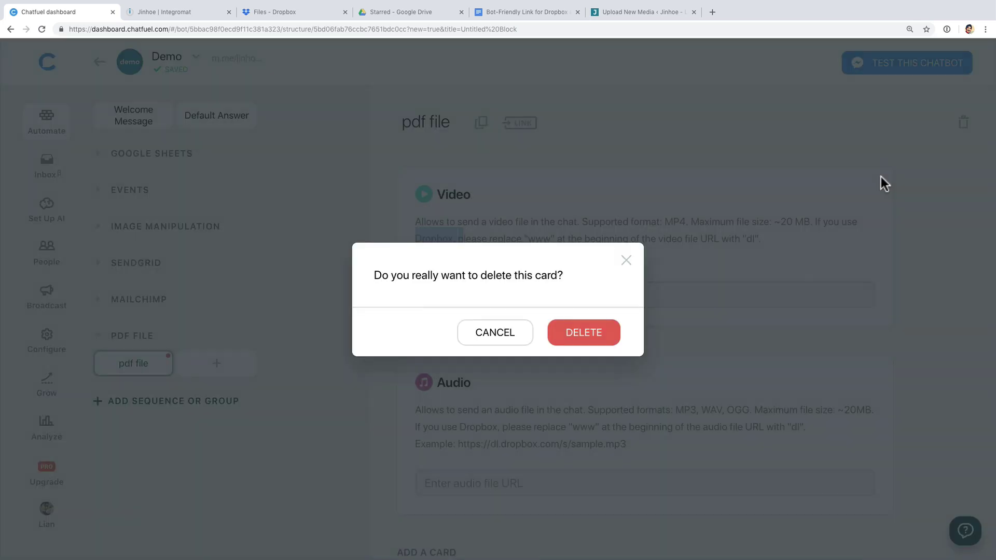
- Delete the Video and Audio cards from the pdf file block
left_click(589, 340)
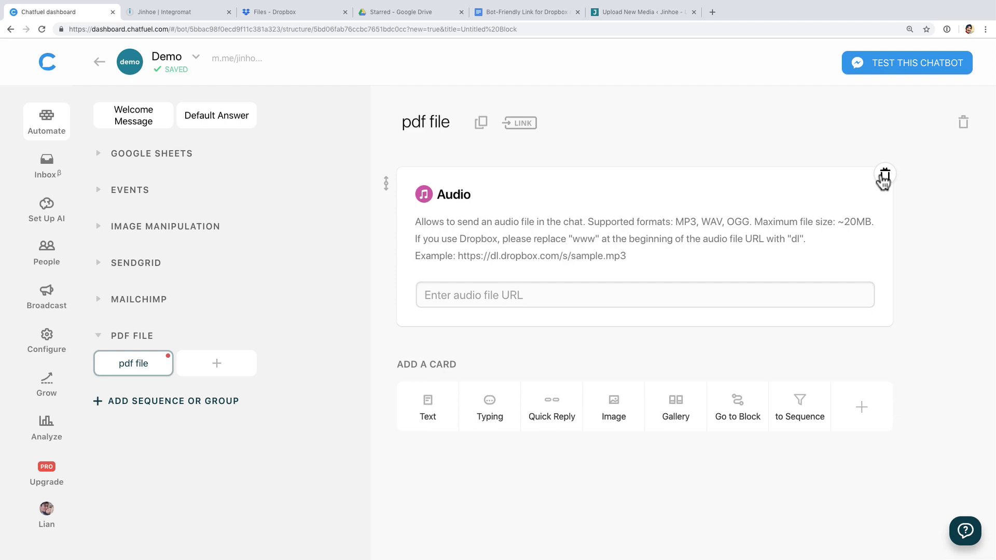
left_click(883, 177)
left_click(571, 337)
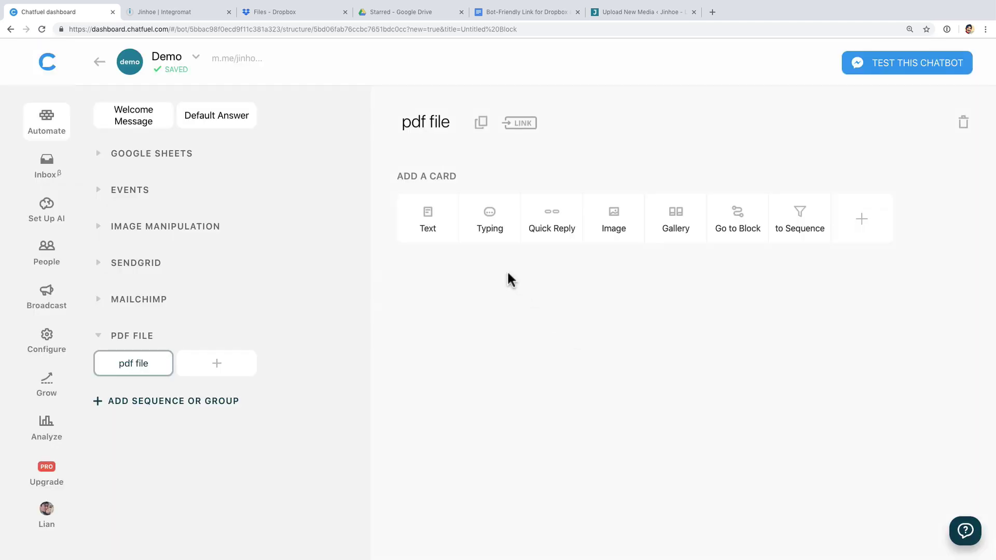
- Add a 1.2 sec typing indicator and a text card saying 'Loading...'
left_click(488, 220)
left_click_drag(471, 224, 454, 228)
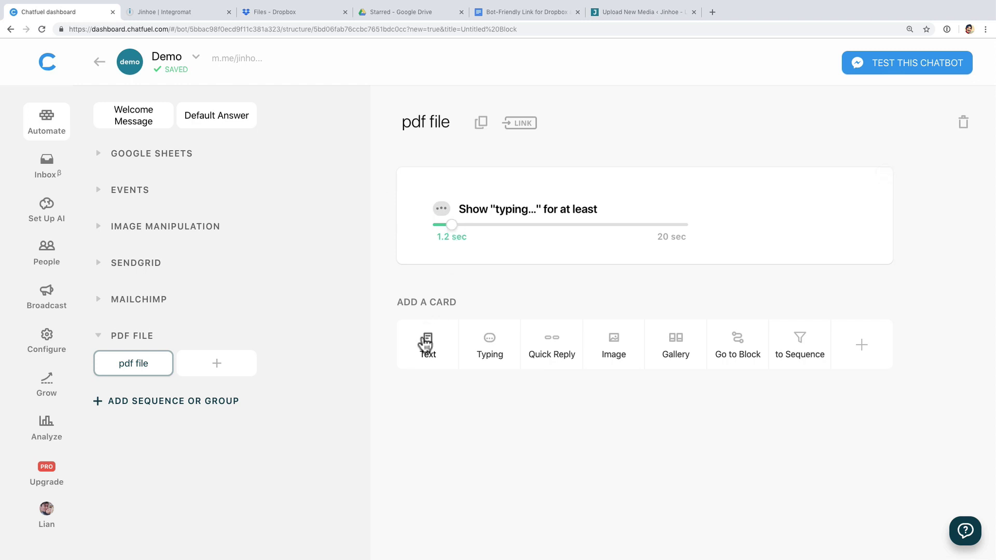
left_click(425, 345)
type("Loading...")
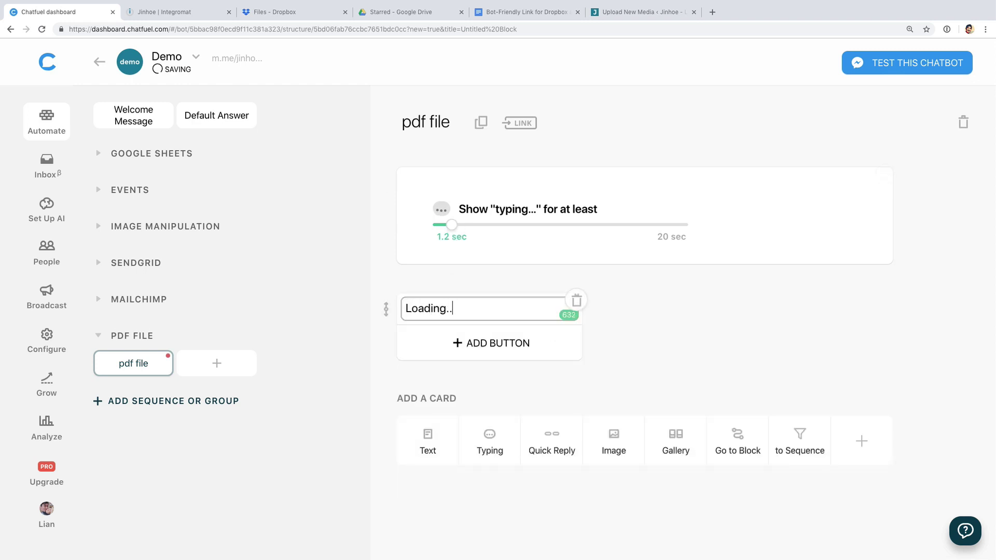
left_click(664, 345)
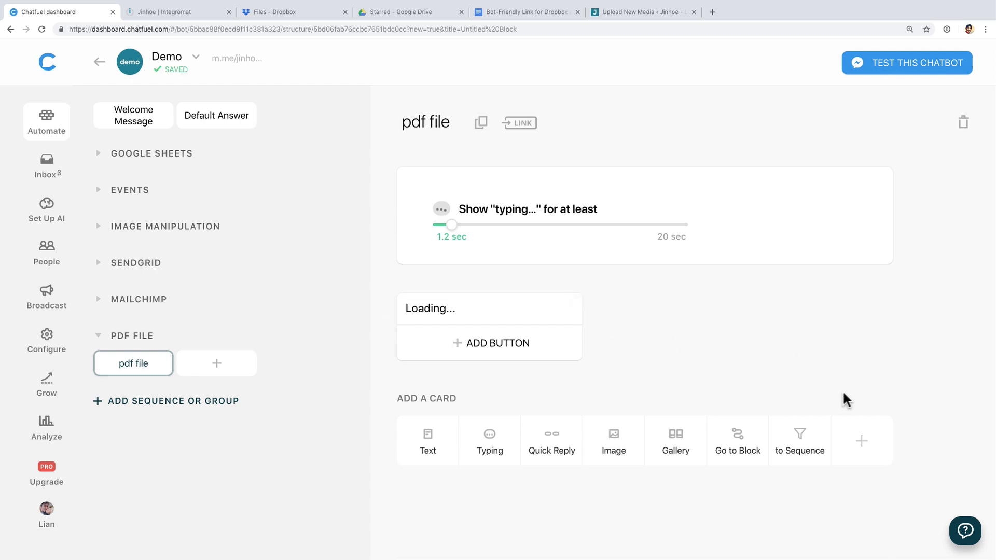
- Add an empty JSON API card below the Loading... message
left_click(860, 442)
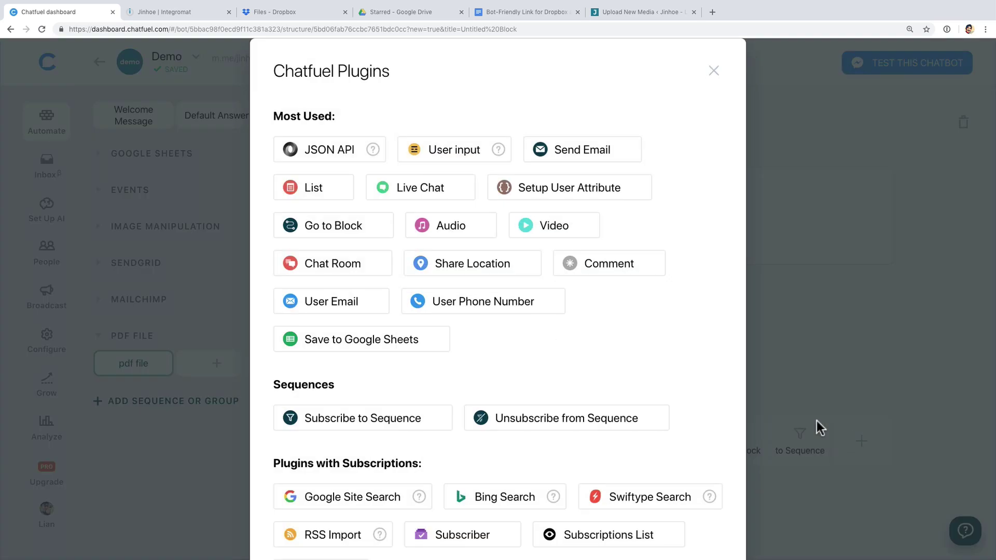
left_click(333, 151)
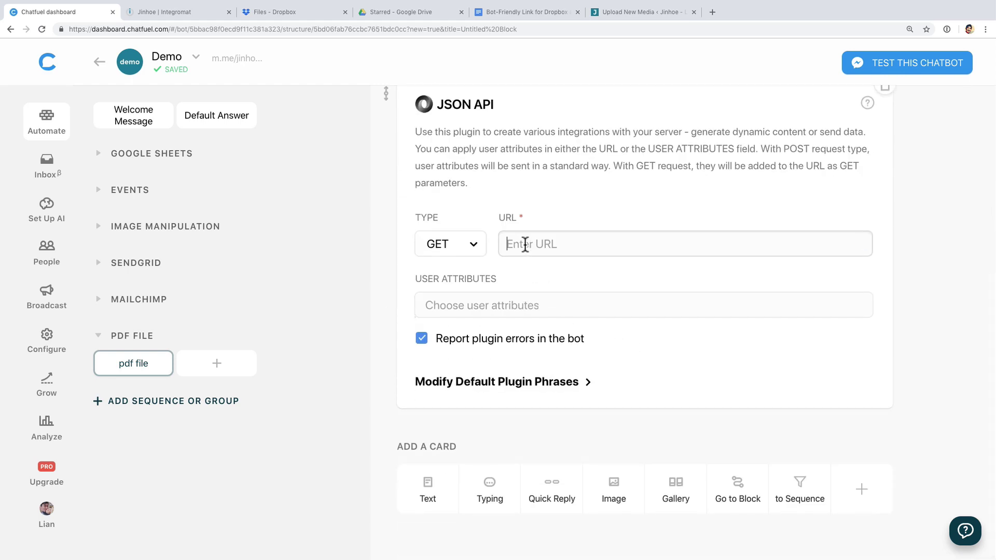
left_click(173, 12)
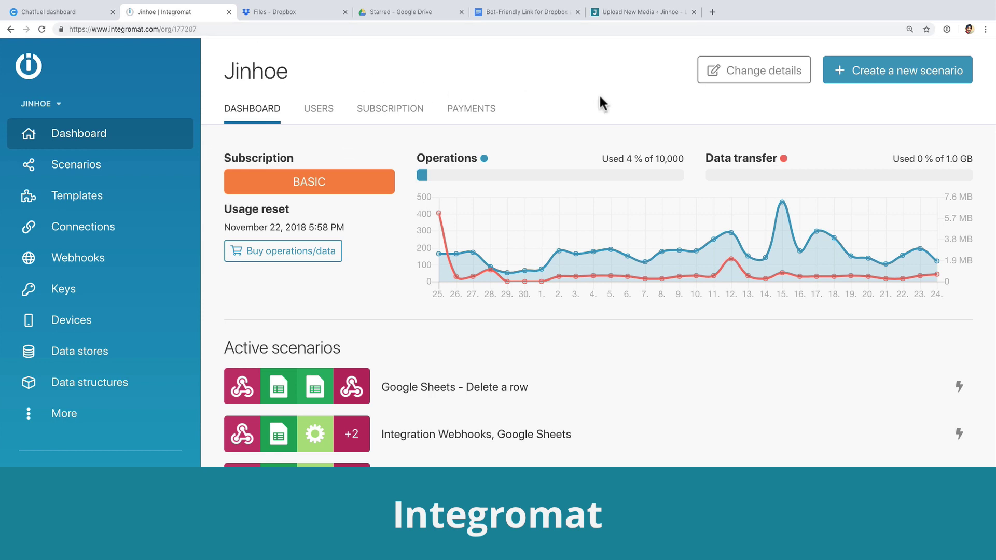
- Create a new Integromat scenario starting with the Chatfuel JSON Listener trigger
left_click(896, 78)
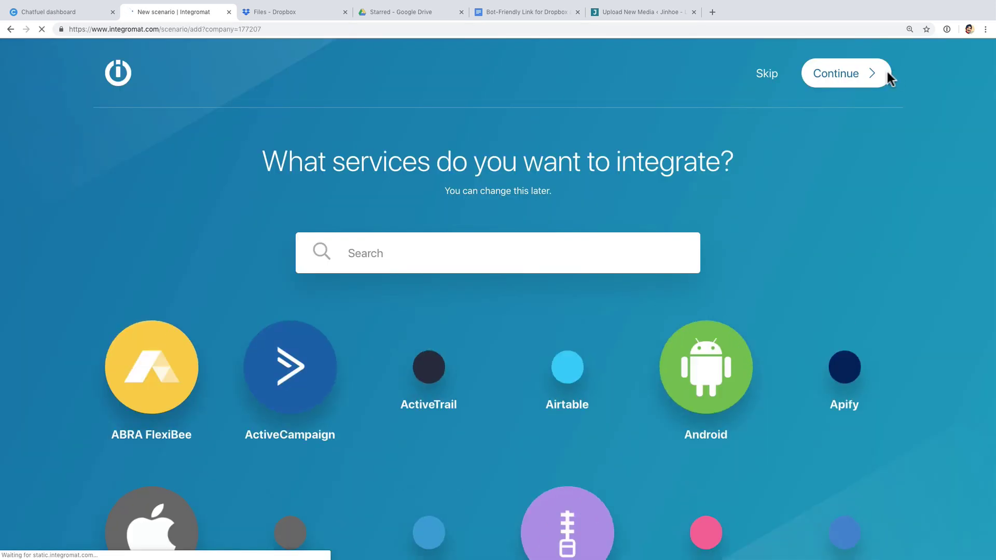
left_click(886, 73)
type("cha")
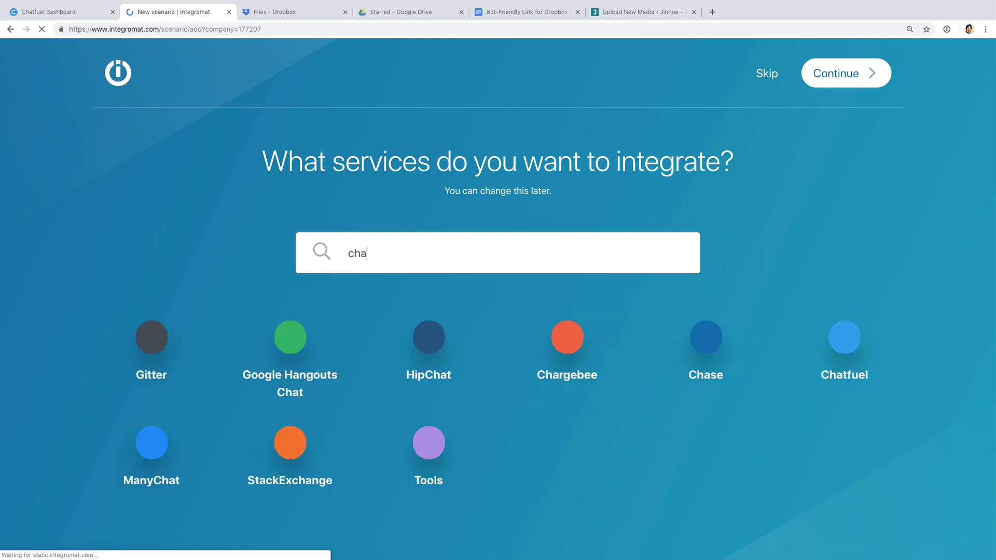
type("tfu")
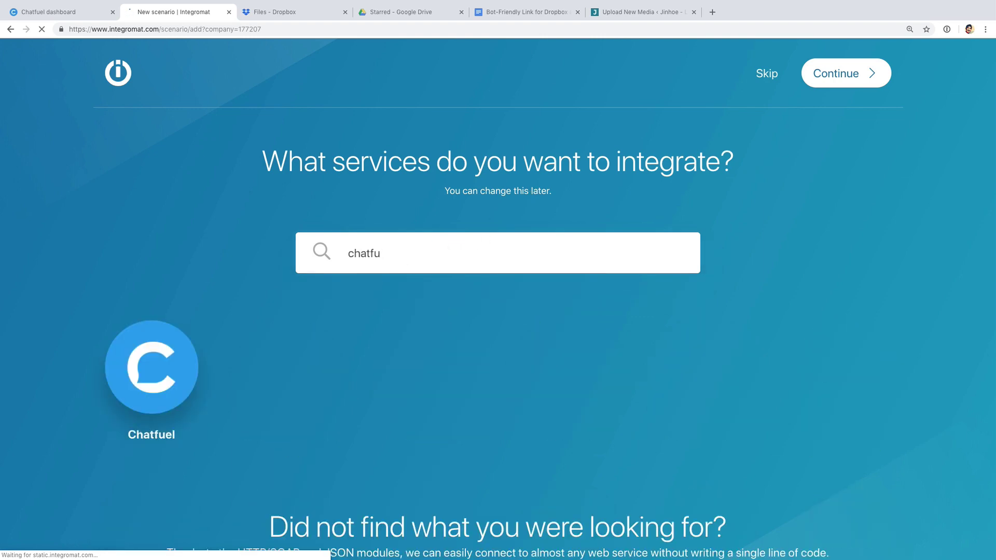
left_click(149, 393)
left_click(822, 80)
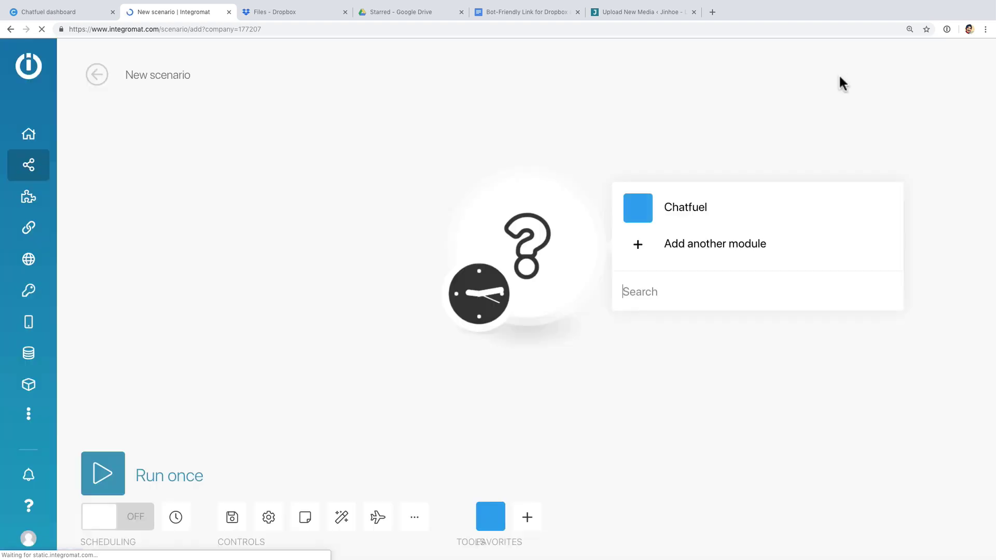
left_click(690, 210)
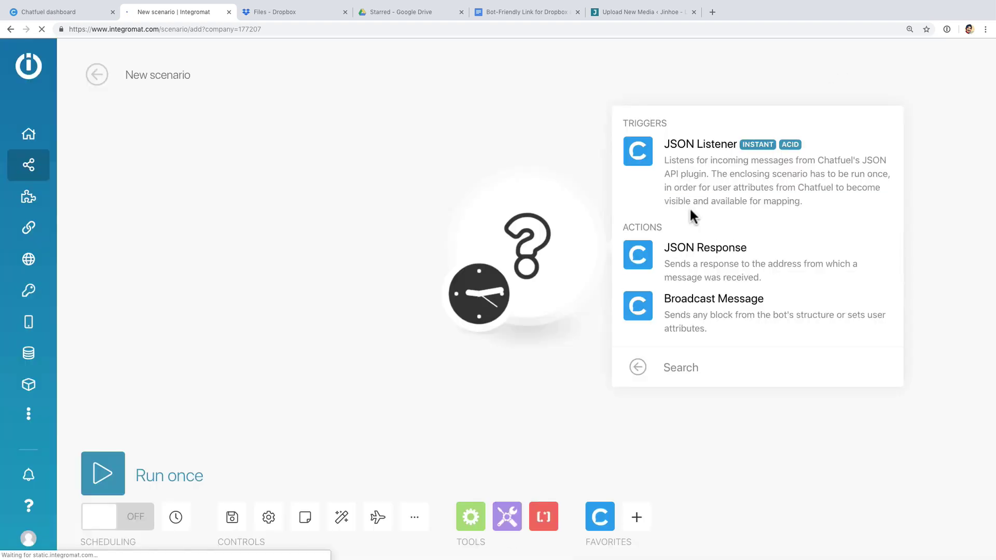
left_click(690, 172)
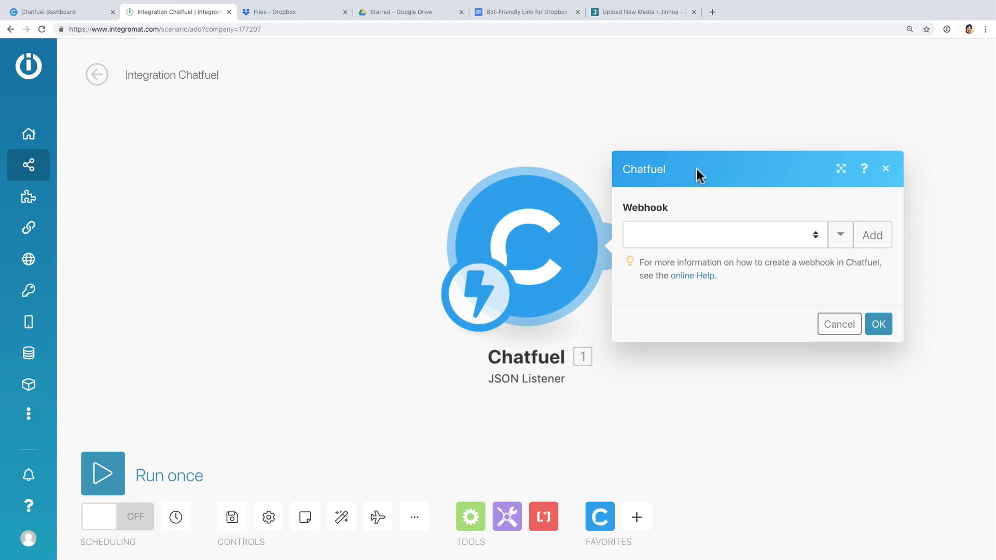
- Save a new webhook named 'pdf file' for the listener and copy its address
left_click(870, 237)
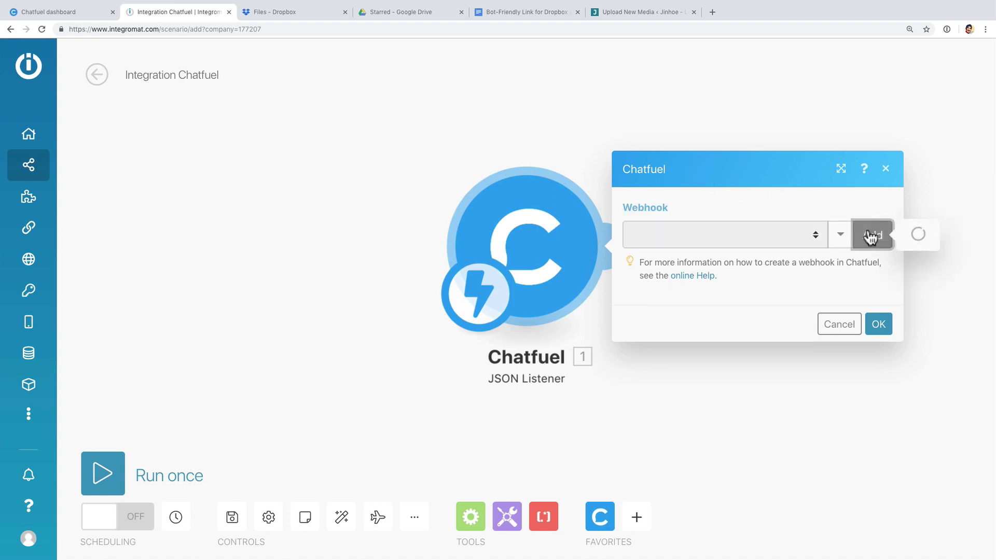
left_click(411, 240)
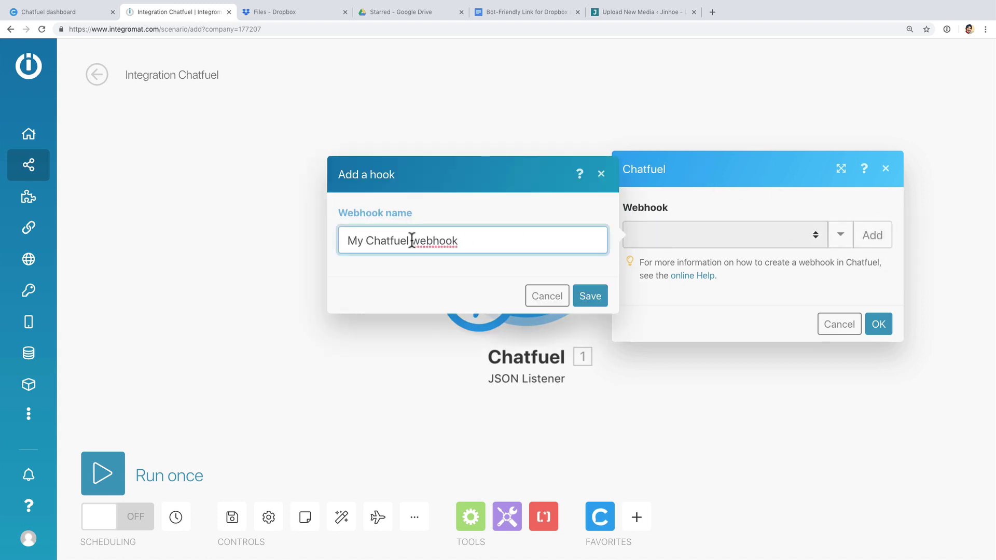
triple_click(411, 240)
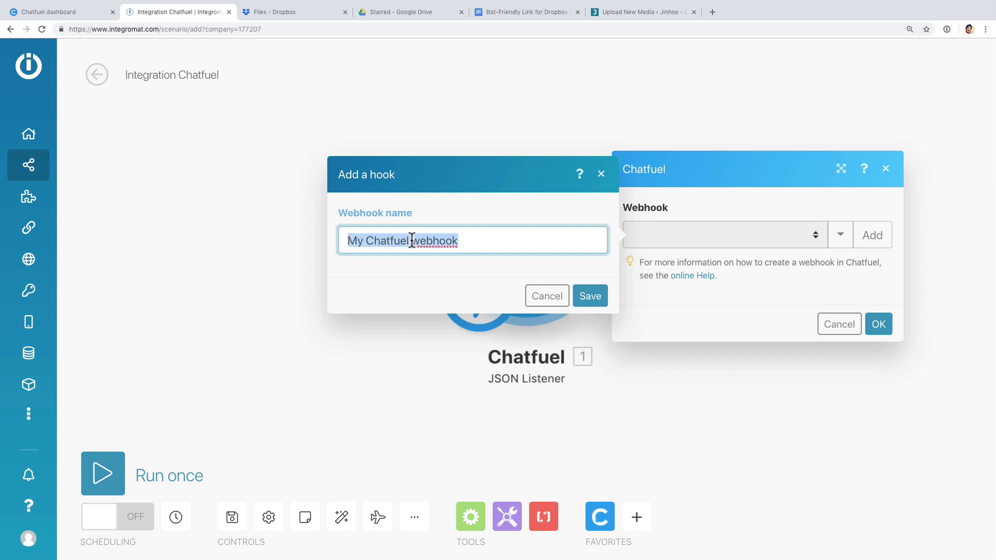
type("pdf file")
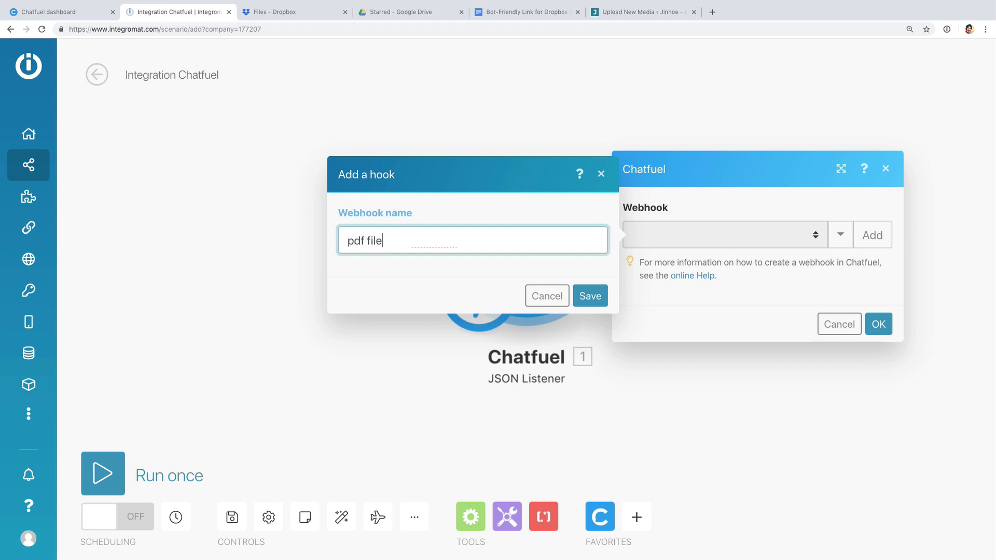
left_click(590, 296)
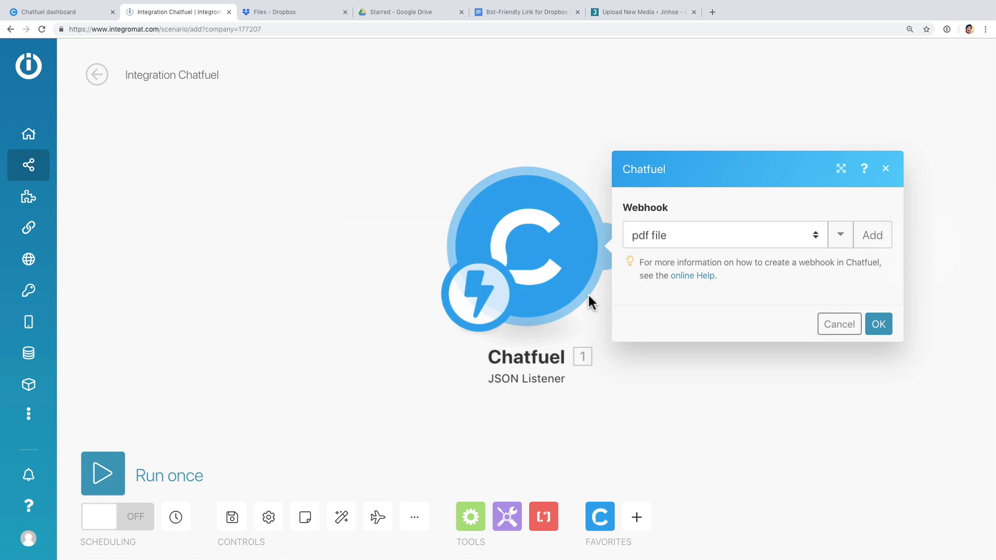
left_click(821, 273)
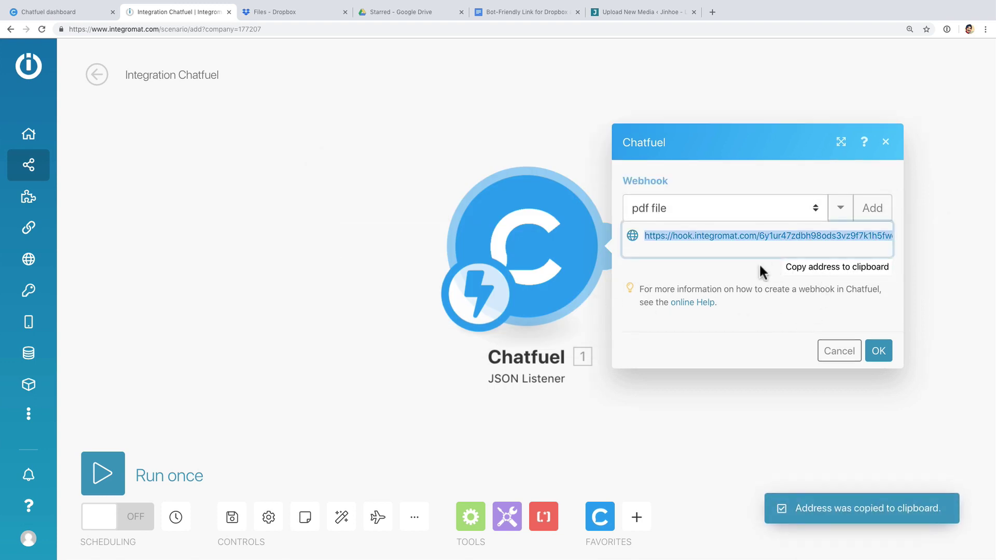
left_click(68, 14)
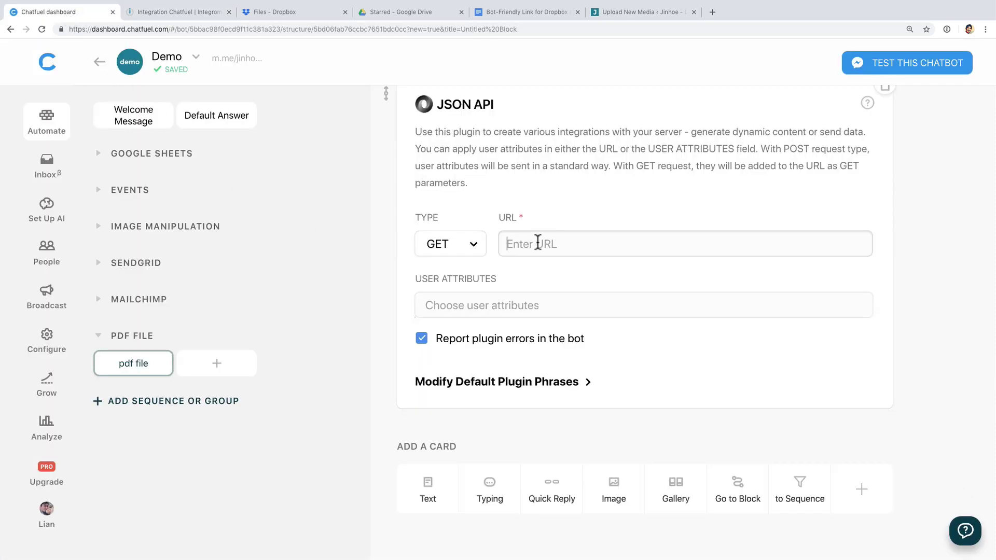
- Paste the Integromat webhook URL into the JSON API card and turn off plugin error reporting
key("super+v")
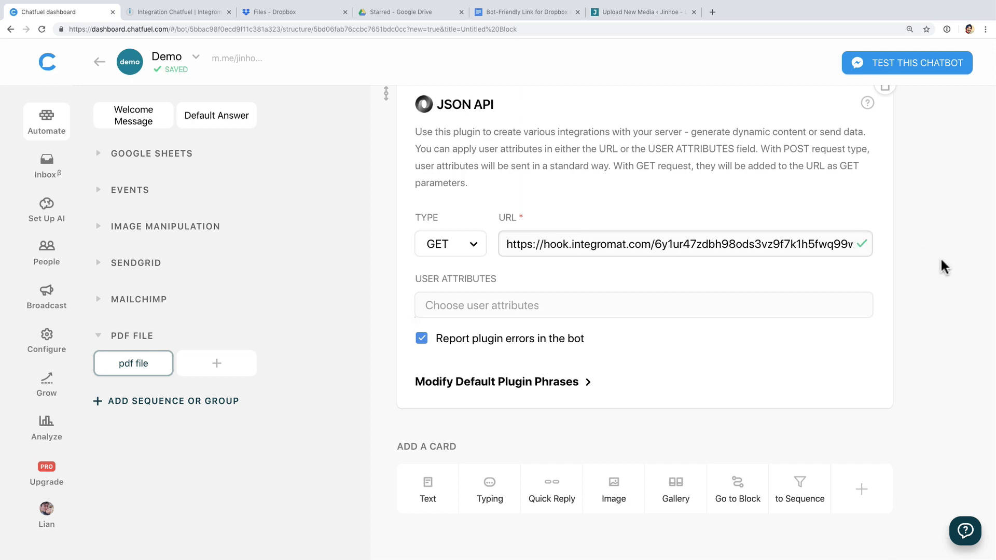
left_click(421, 341)
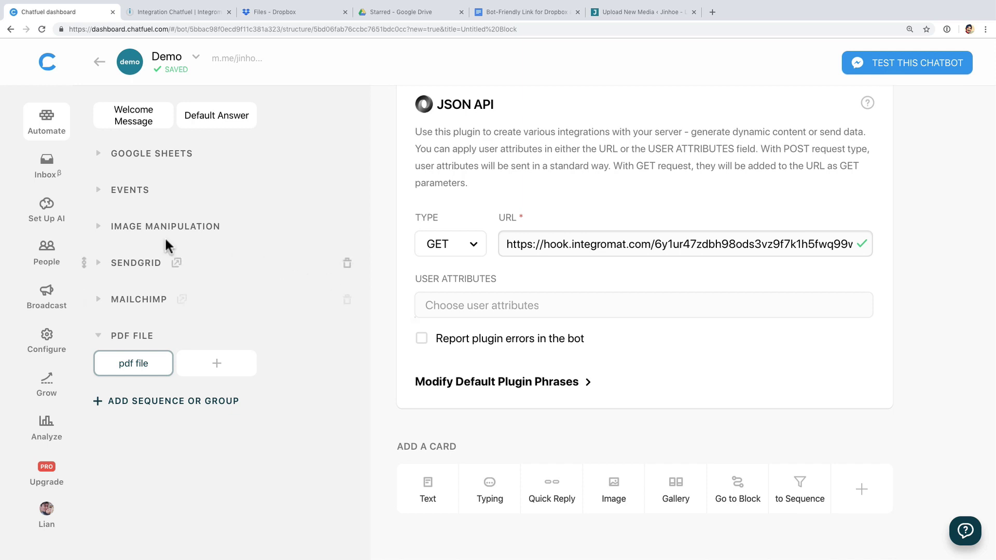
left_click(47, 210)
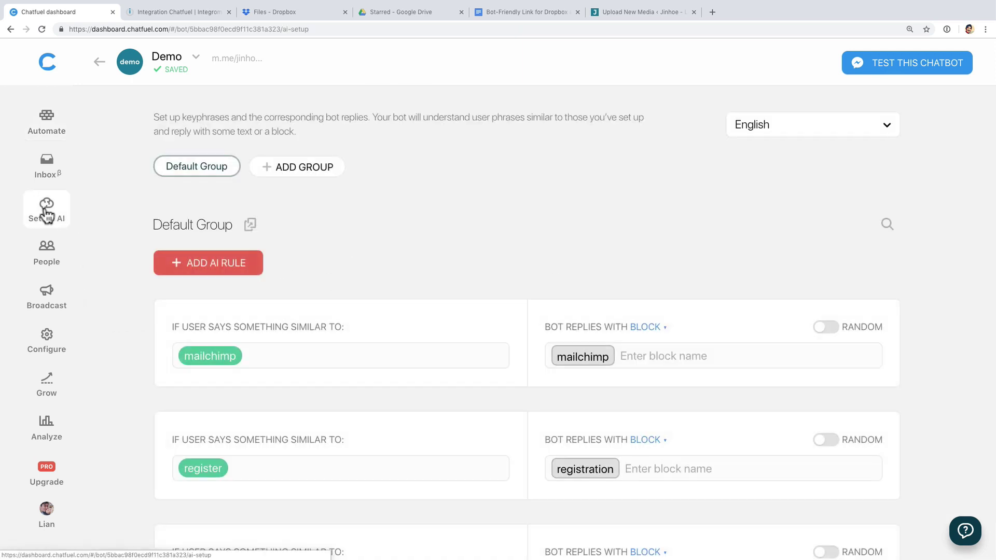
- Add an AI rule that answers the phrase 'pdf' with the pdf file block
left_click(212, 268)
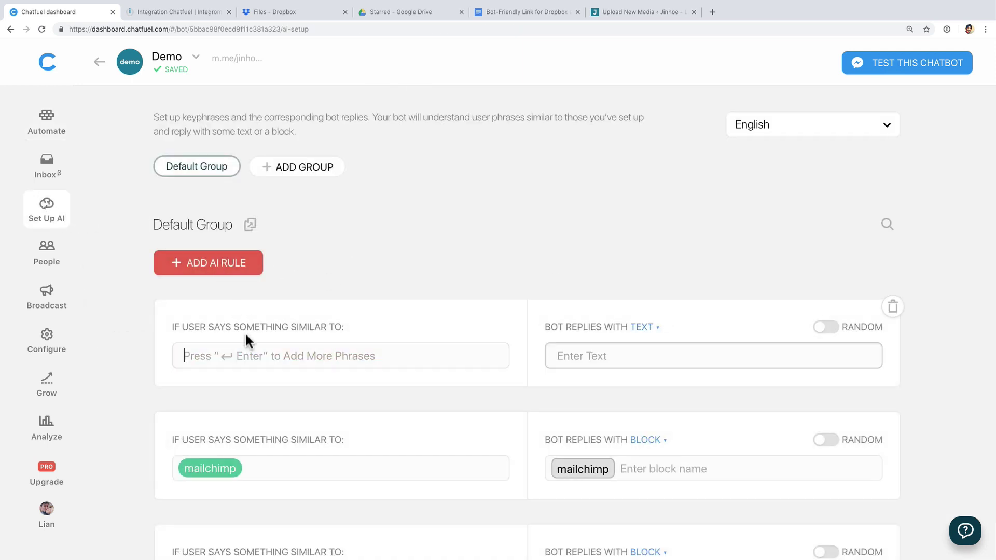
type("pdf")
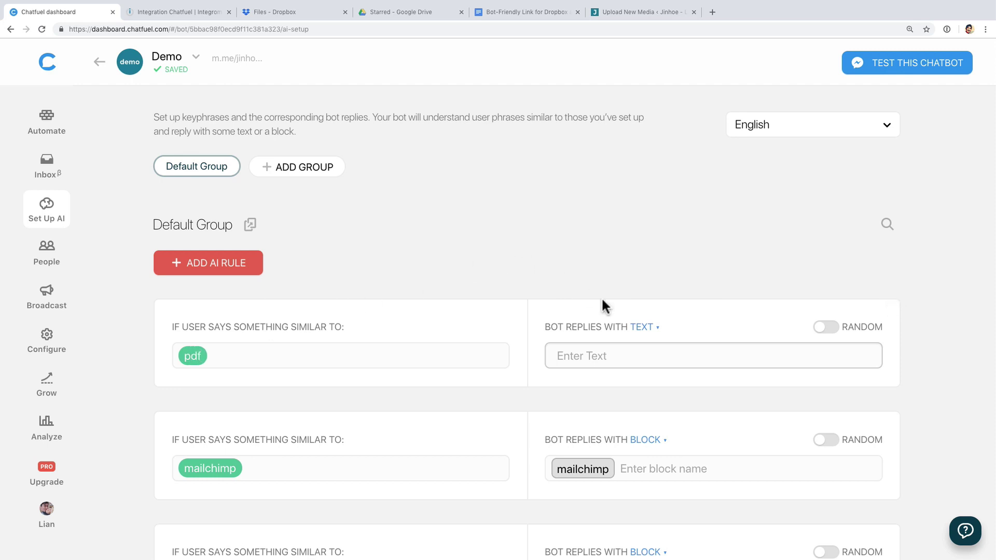
left_click(655, 332)
left_click(649, 347)
left_click(605, 356)
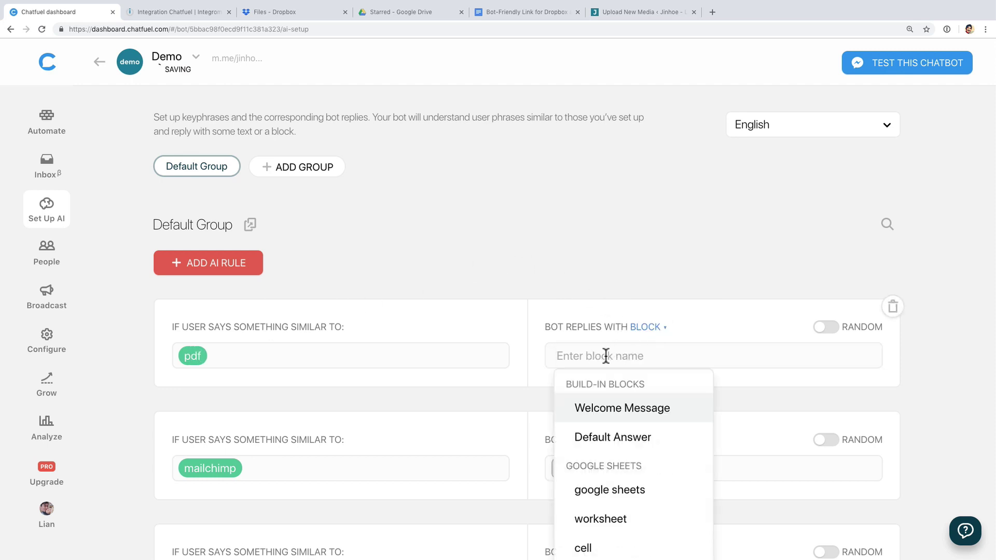
type("pdf")
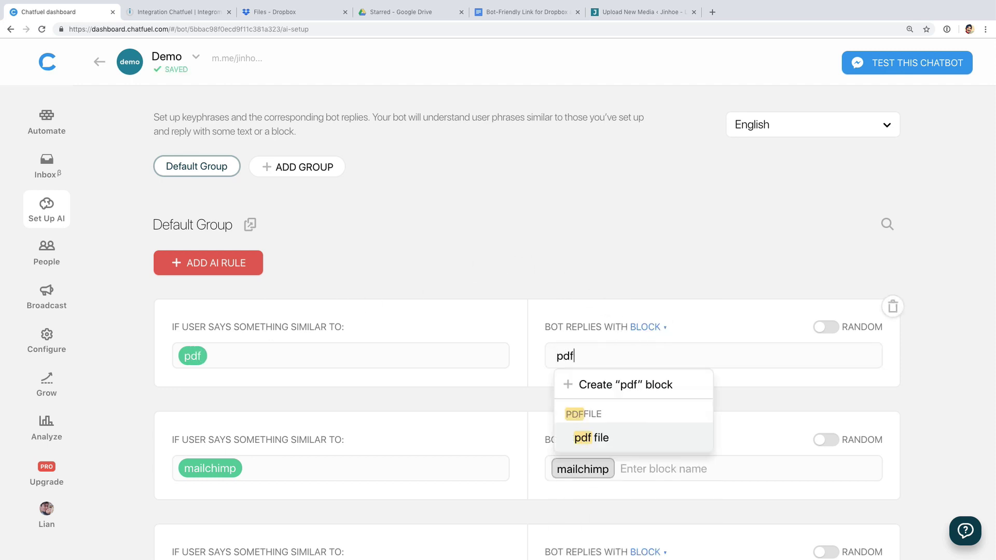
left_click(604, 439)
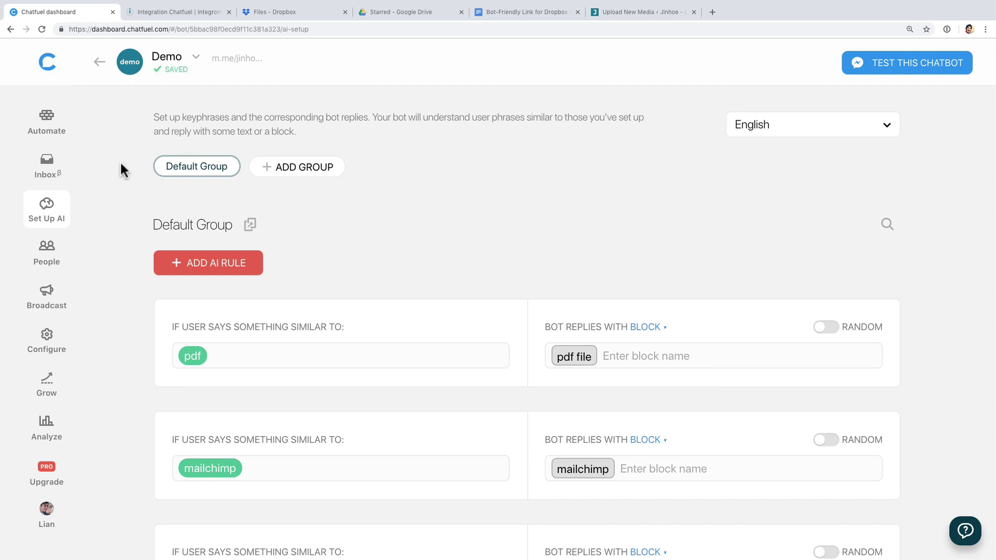
- Reopen the pdf file block and scroll down to its JSON API plugin
left_click(46, 120)
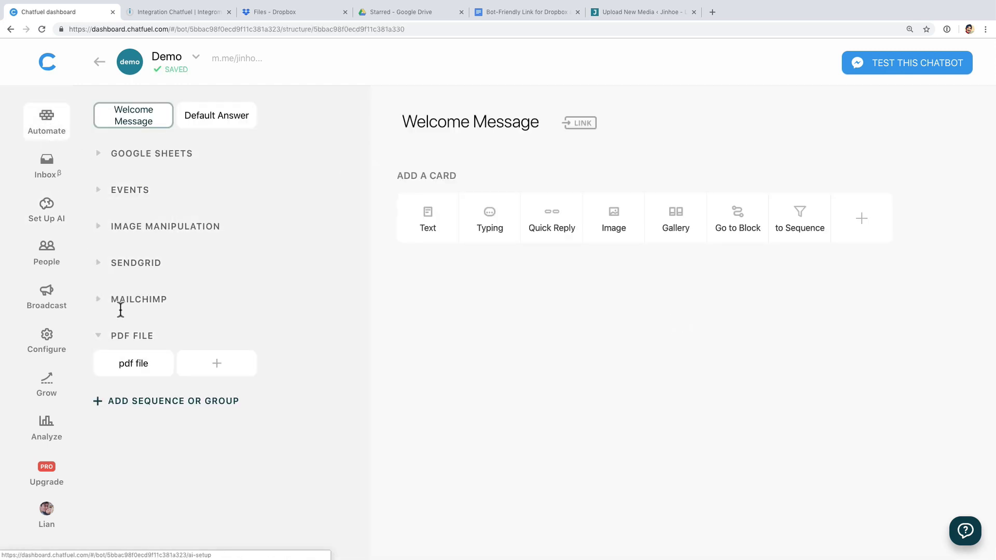
left_click(133, 363)
scroll(399, 279, "down", 1)
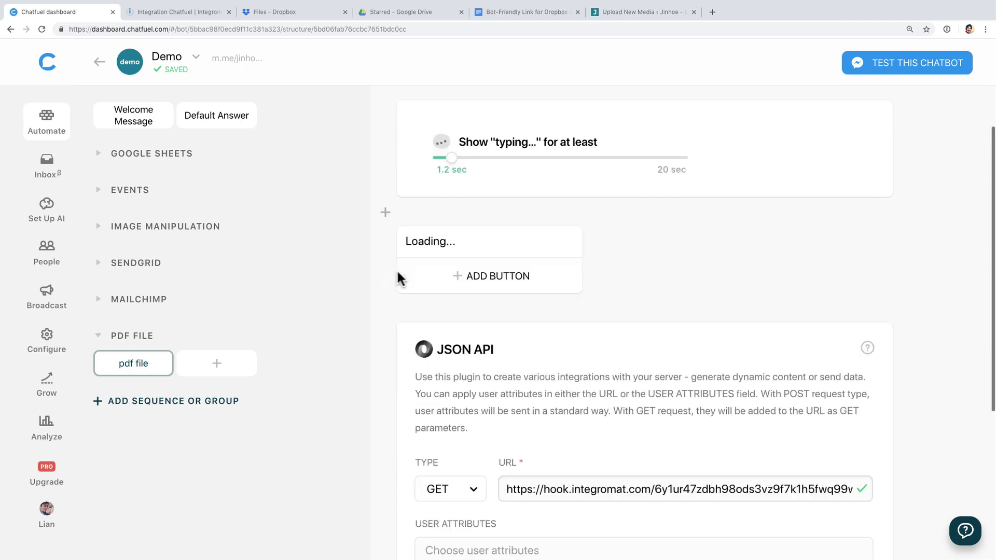
scroll(399, 278, "down", 5)
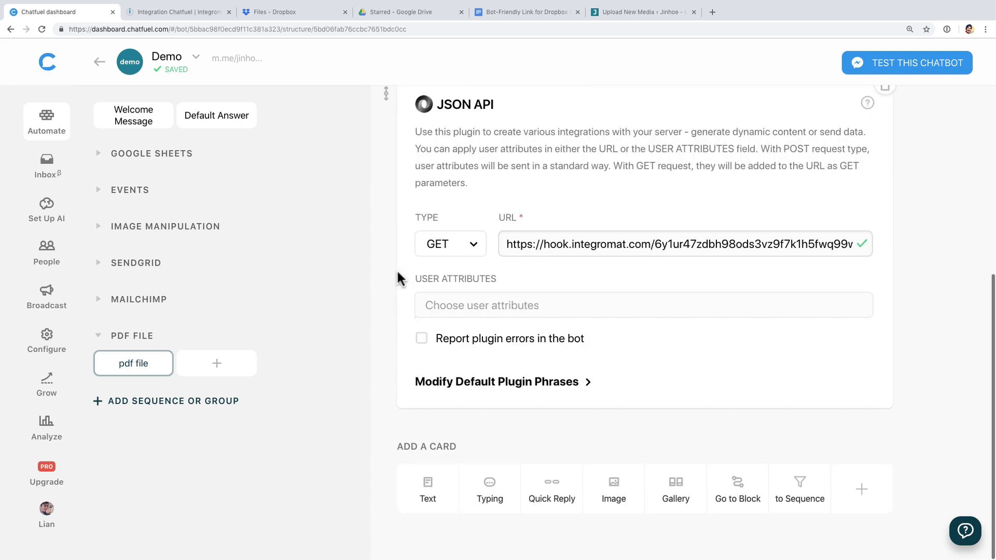
left_click(190, 16)
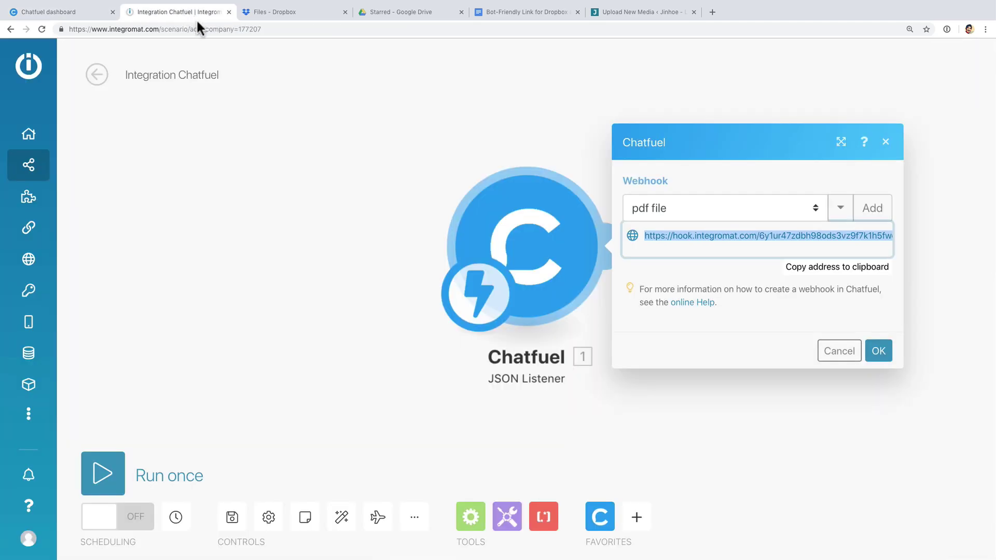
- Add a Chatfuel JSON Response module after the listener with a Generic File message item
left_click(879, 351)
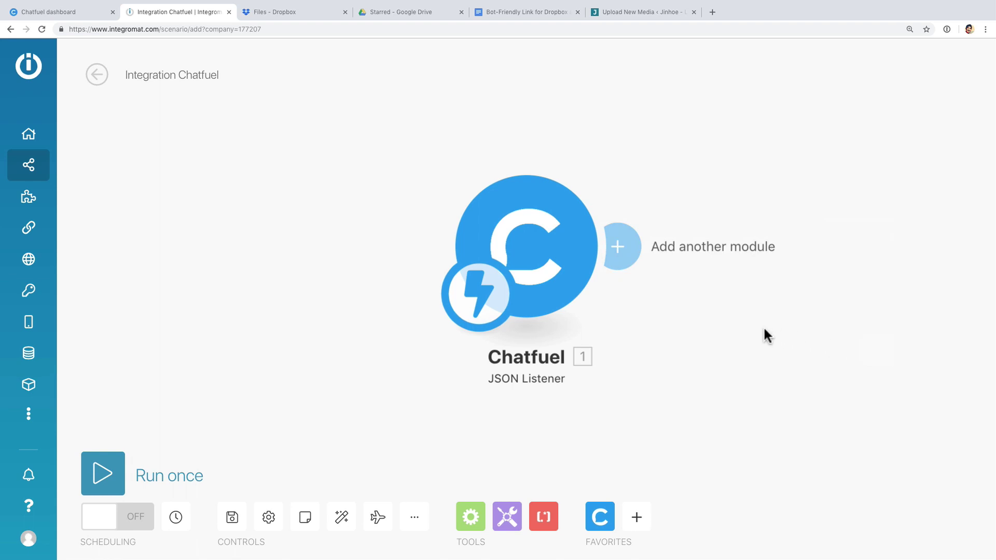
left_click(618, 247)
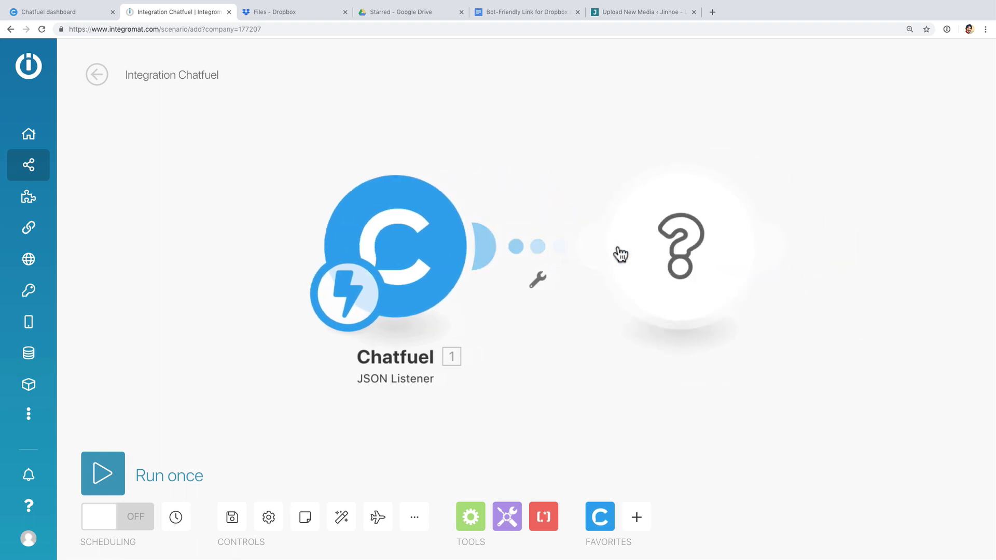
left_click(427, 223)
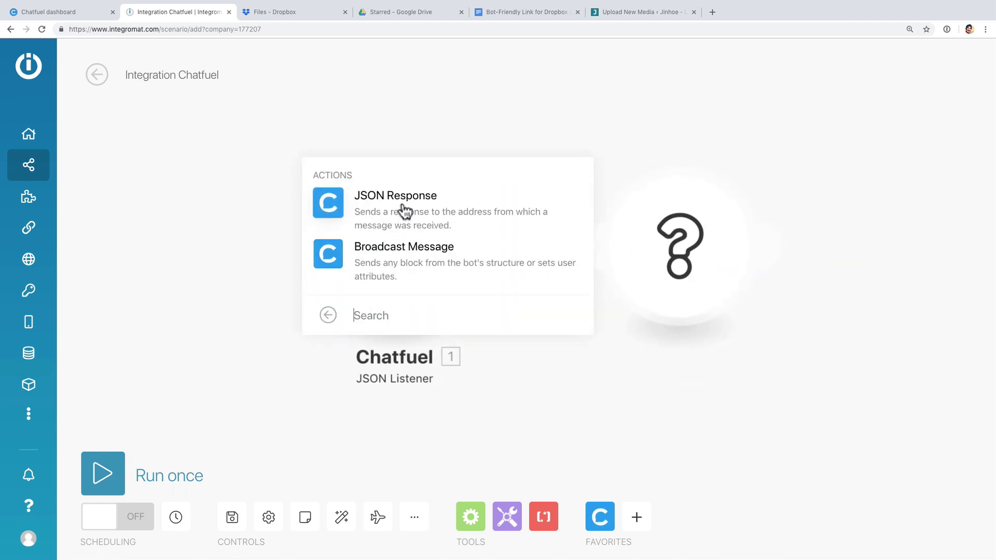
left_click(403, 211)
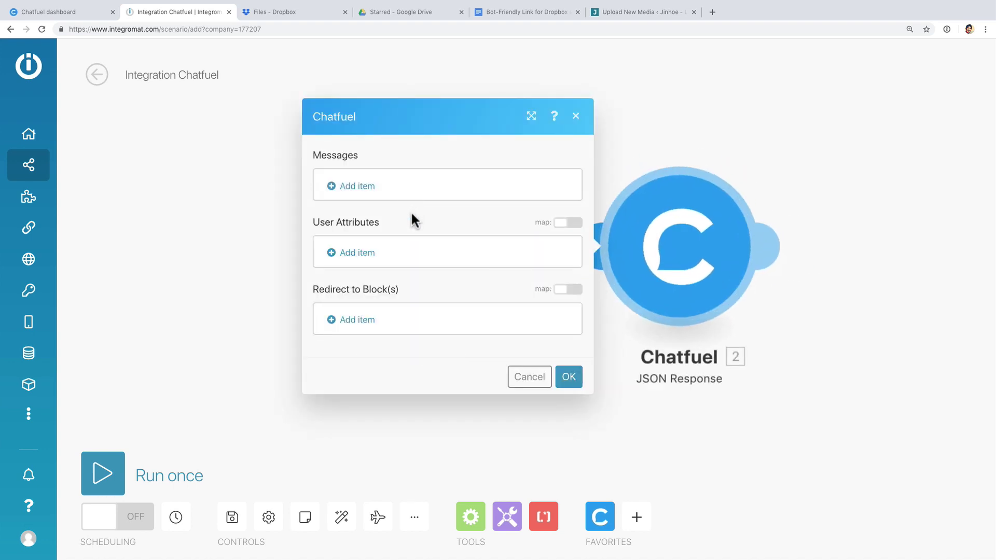
left_click(353, 191)
left_click(488, 193)
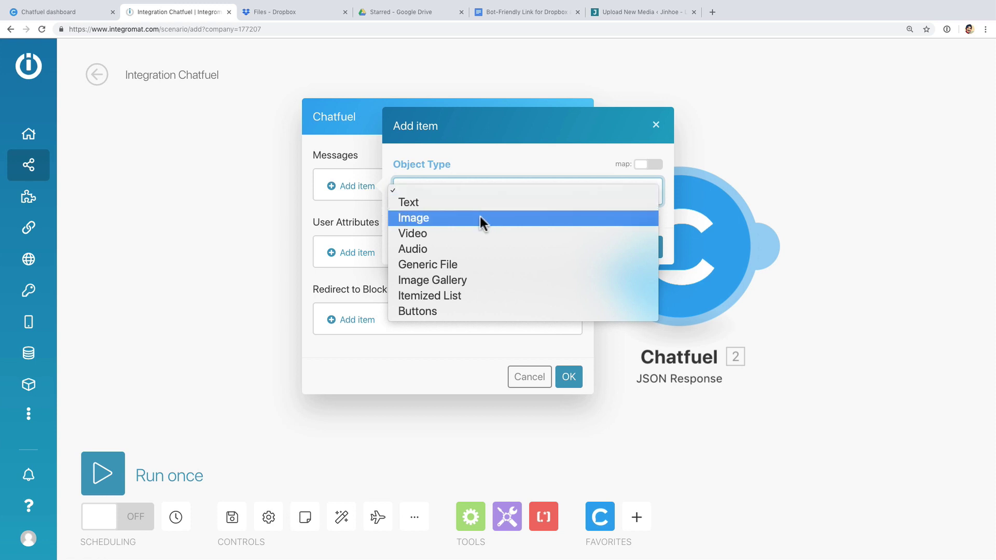
left_click(471, 264)
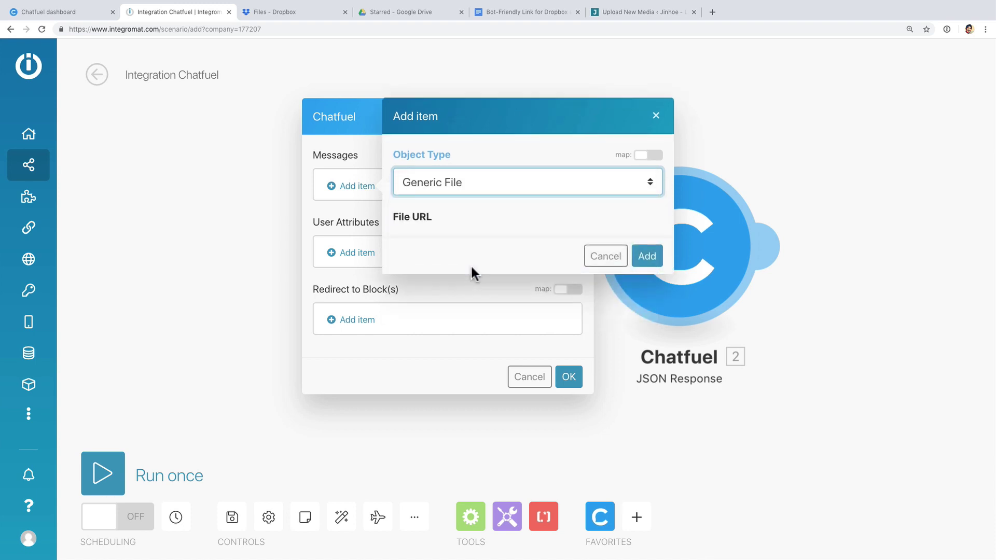
left_click(419, 212)
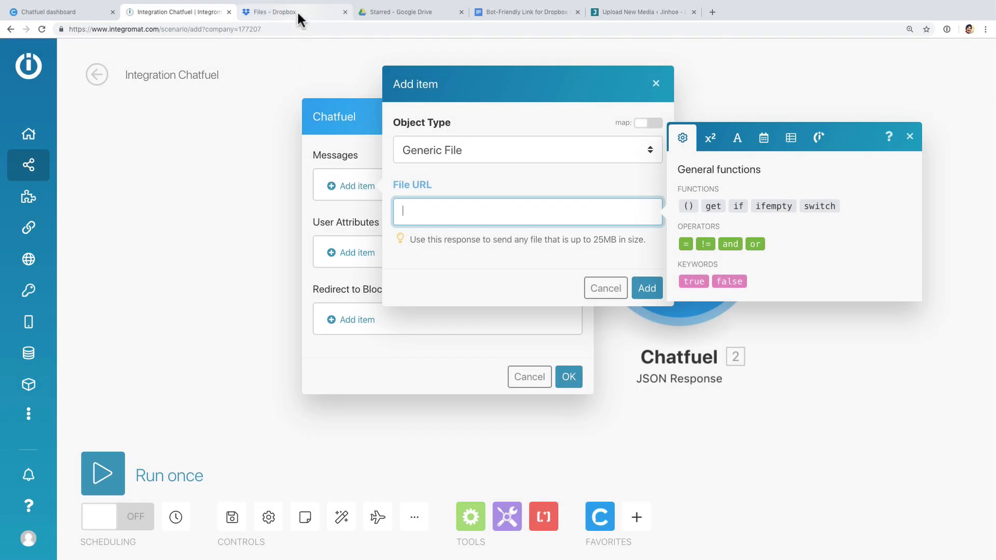
- Create a view-only Dropbox share link for demo.pdf and copy it
left_click(299, 16)
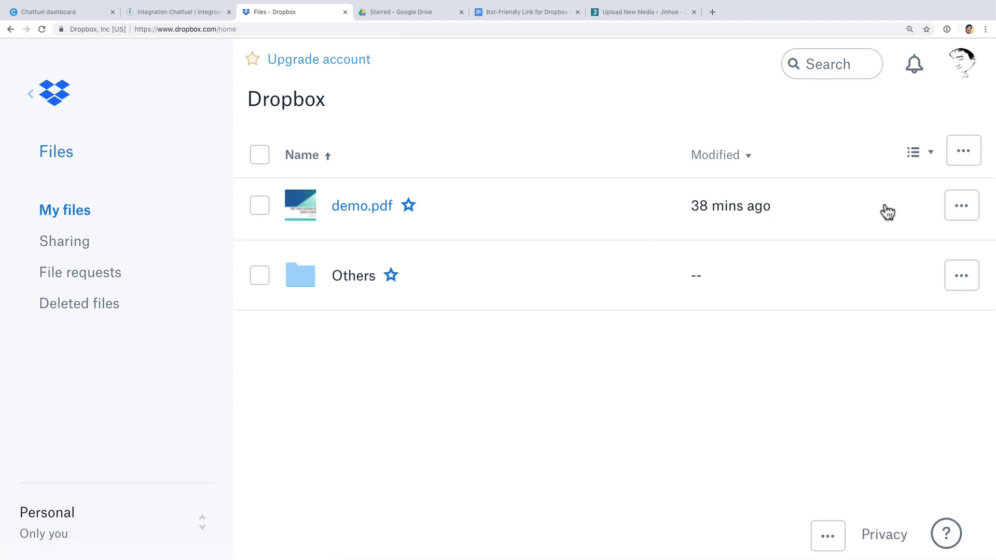
left_click(959, 211)
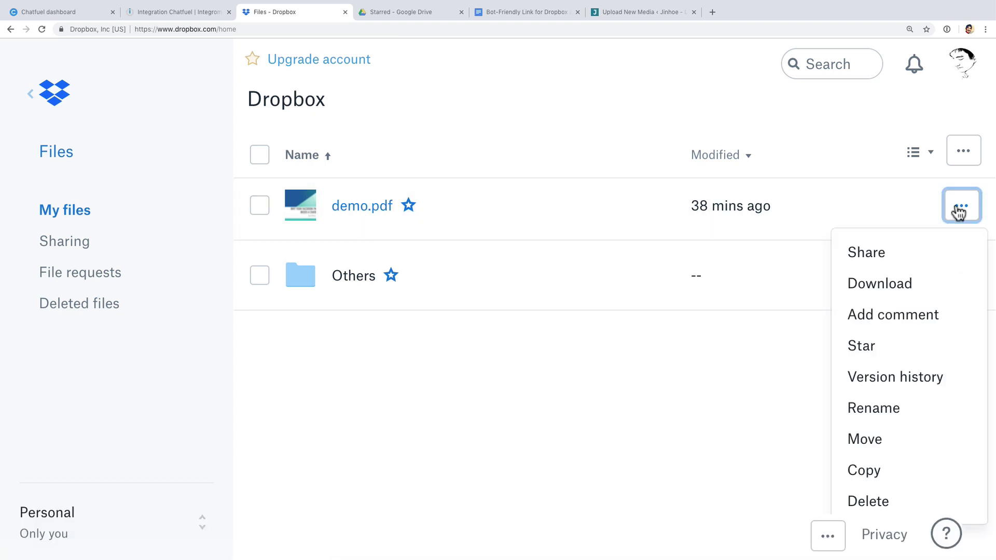
left_click(893, 255)
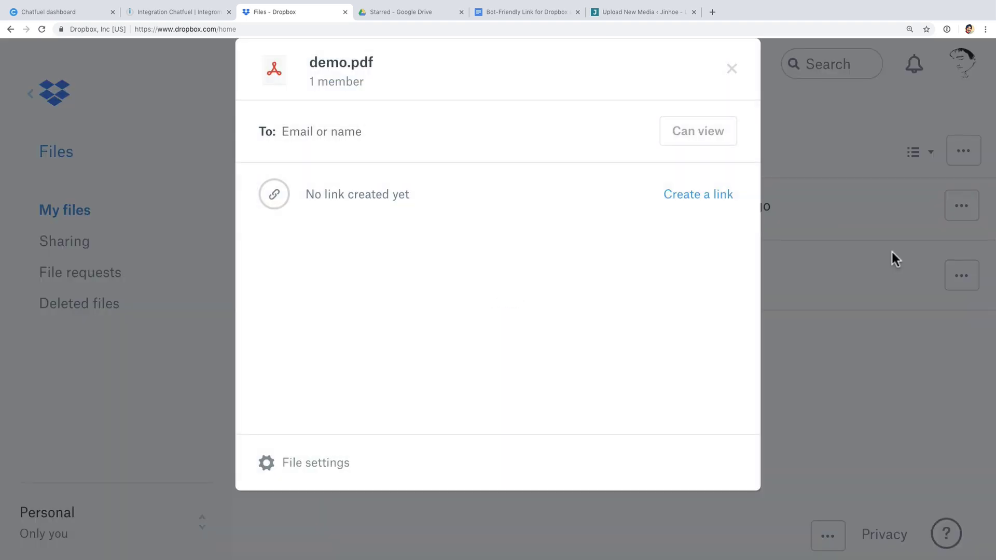
left_click(696, 196)
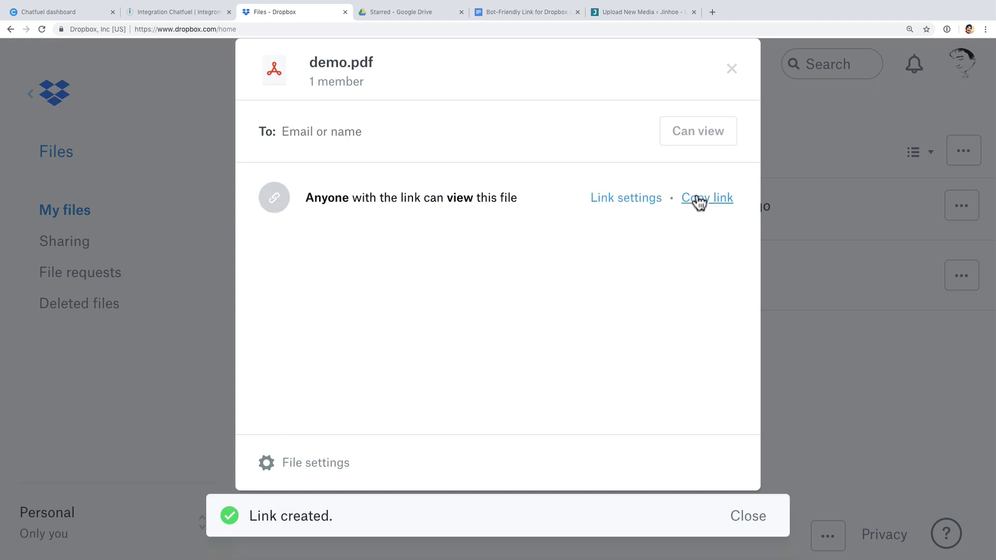
left_click(701, 204)
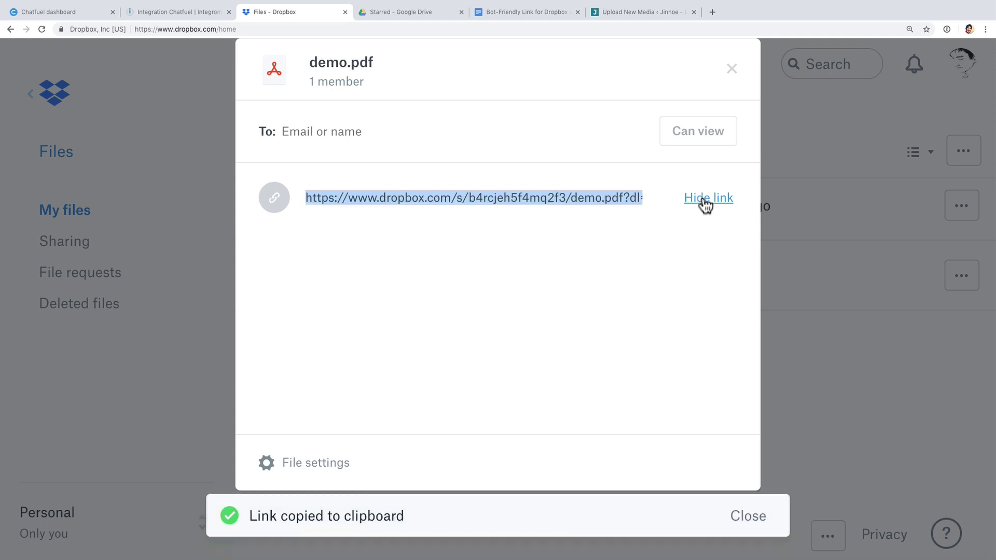
left_click(528, 15)
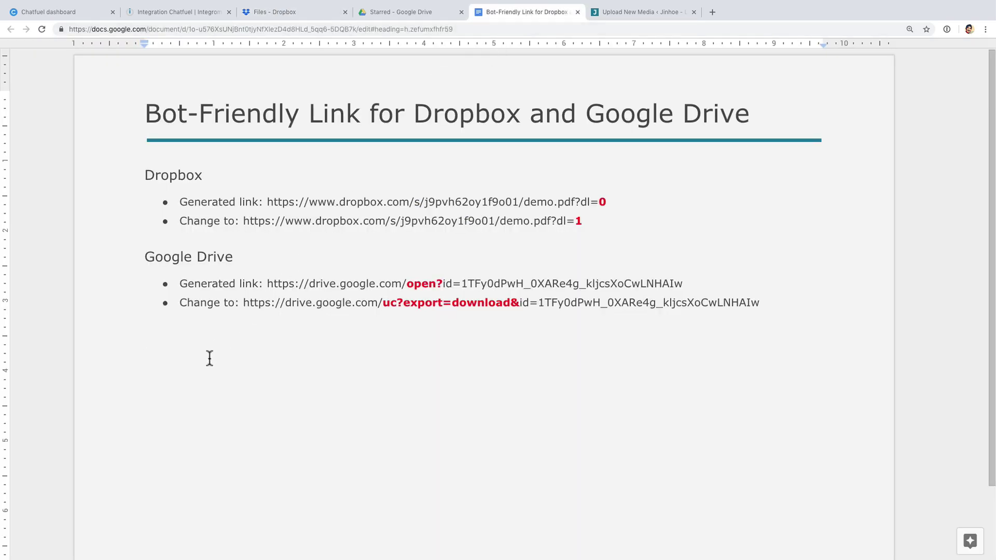
- Paste the demo.pdf link into Google Docs, change its ending from dl=0 to dl=1, and select it
key("ctrl+v")
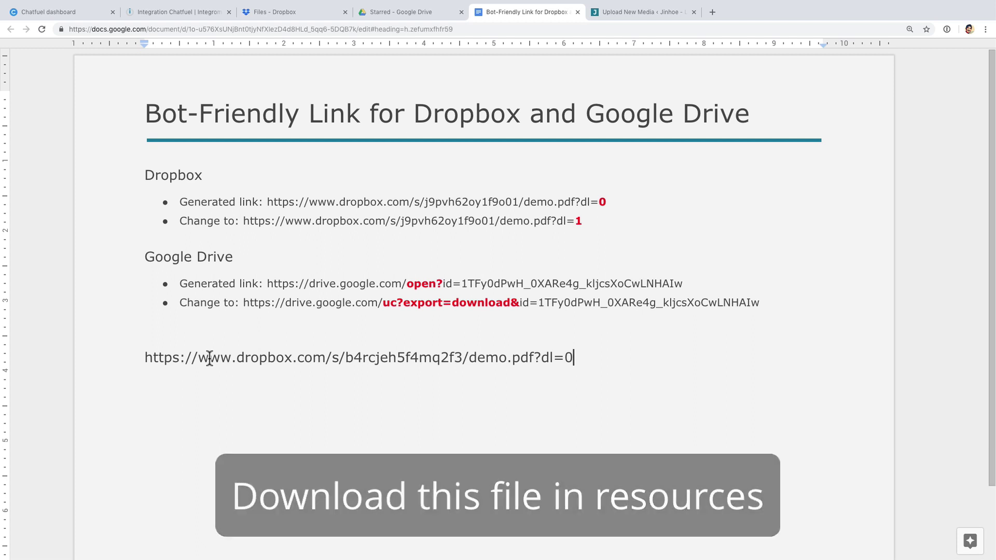
left_click_drag(146, 174, 205, 174)
left_click_drag(179, 221, 235, 221)
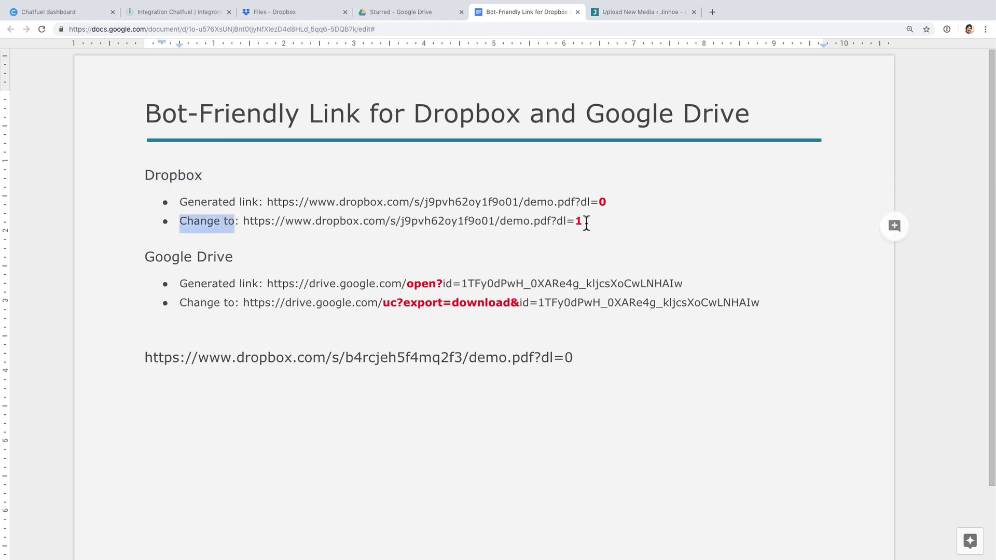
left_click_drag(585, 222, 574, 222)
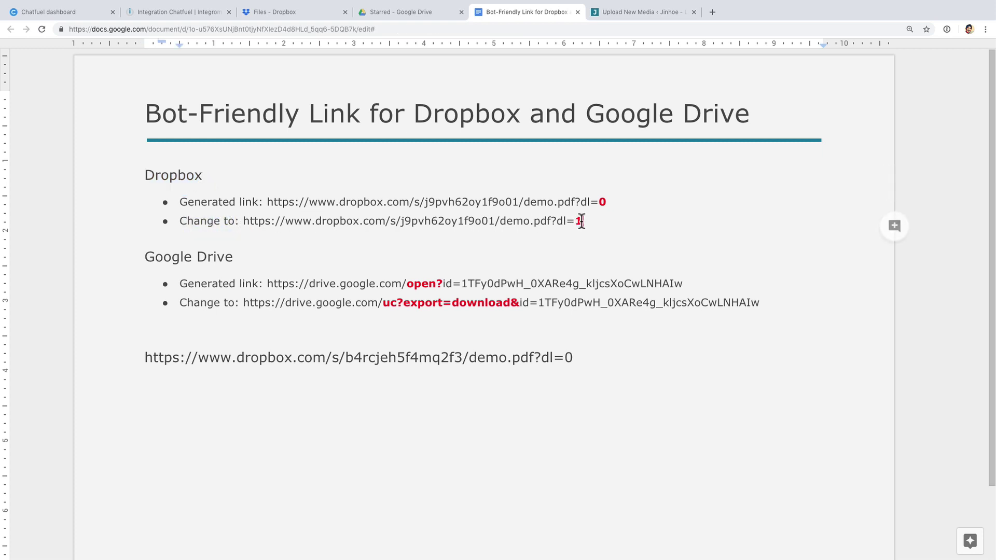
left_click(550, 221)
left_click(577, 362)
key("BackSpace")
type("1")
left_click_drag(581, 357, 147, 359)
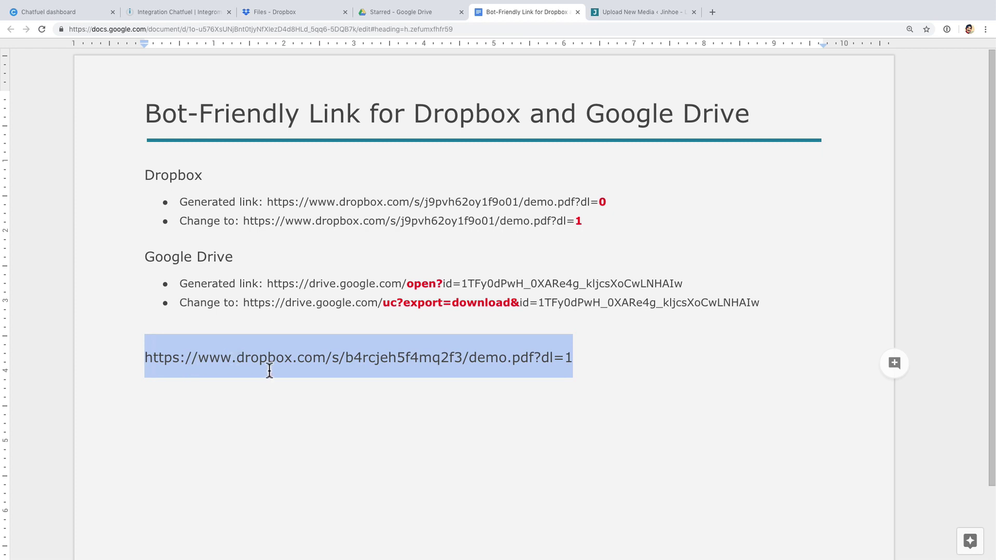
left_click(173, 15)
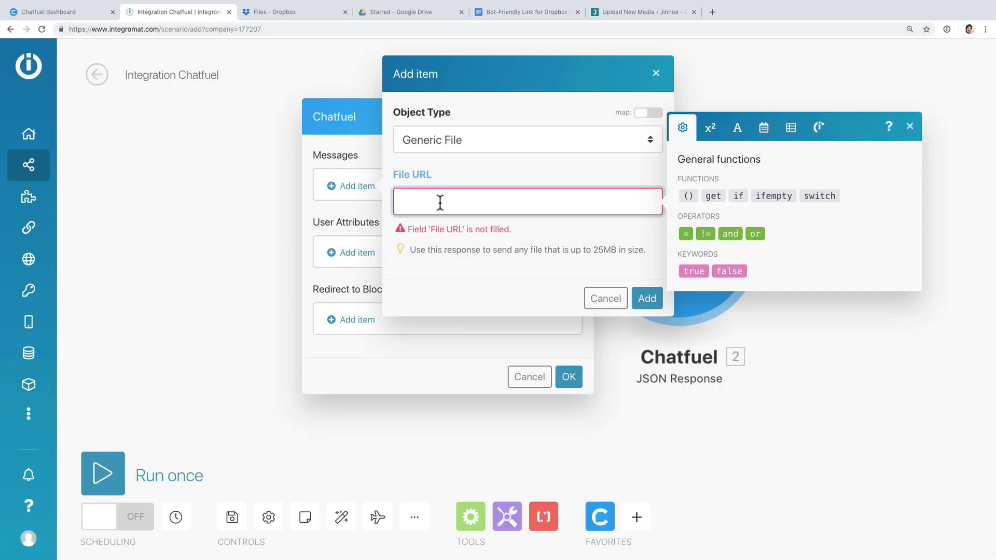
- Make the Chatfuel response send the Dropbox demo.pdf link plus the text 'File from Dropbox.'
key("super+v")
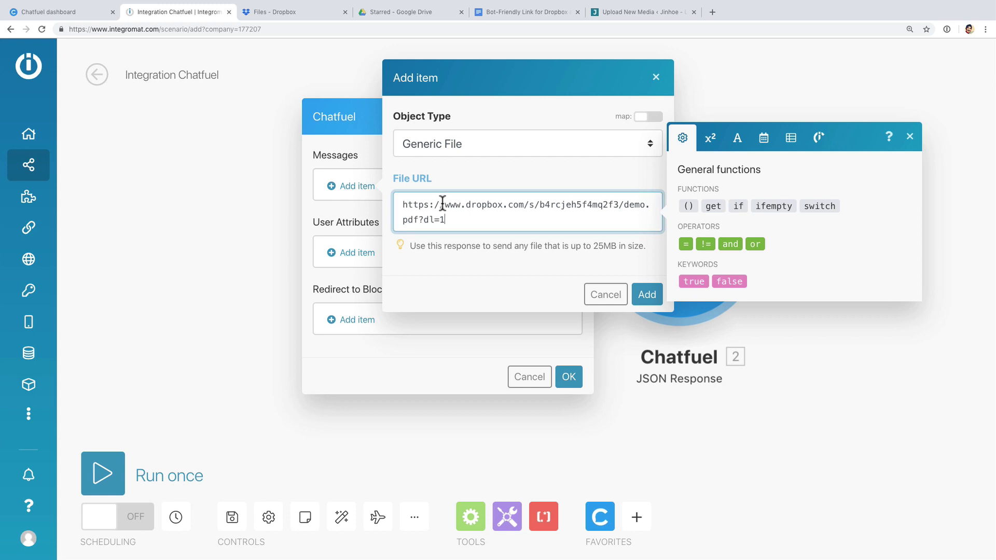
left_click(646, 294)
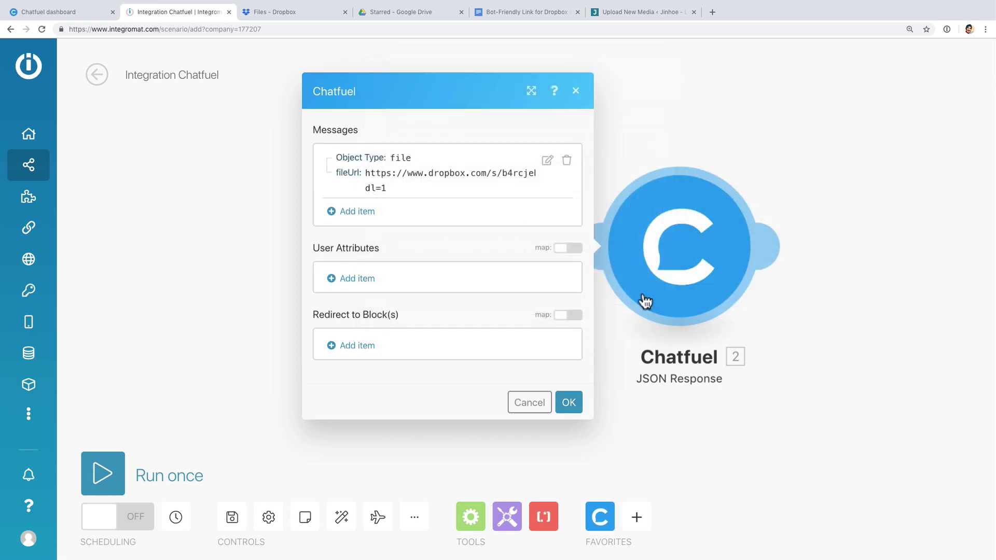
left_click(352, 213)
left_click(467, 216)
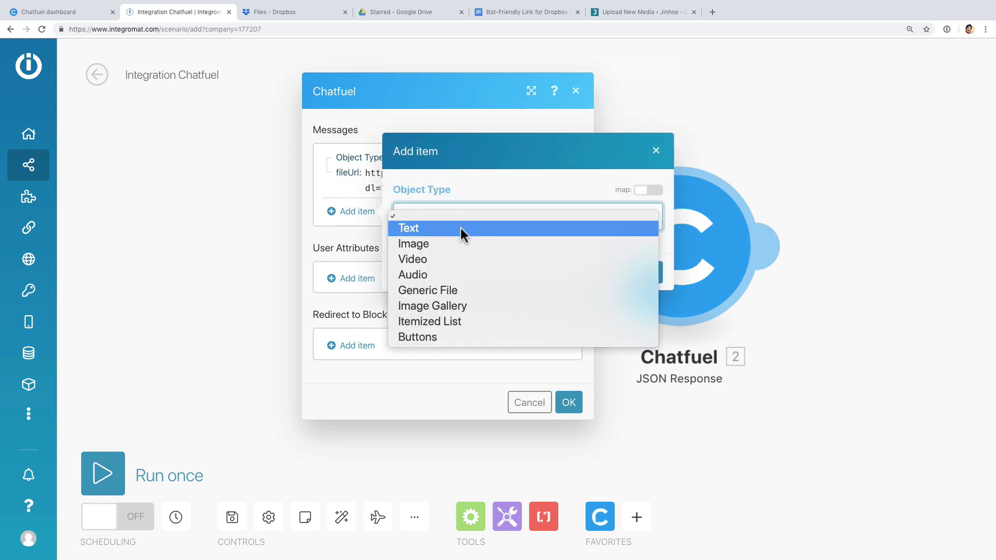
left_click(460, 228)
left_click(444, 206)
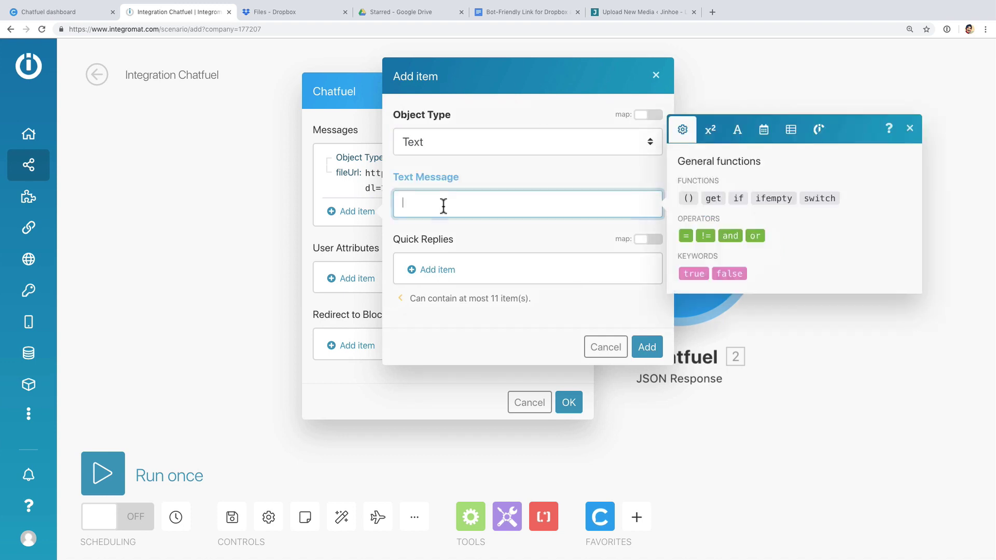
type("File from Dropbox.")
left_click(647, 347)
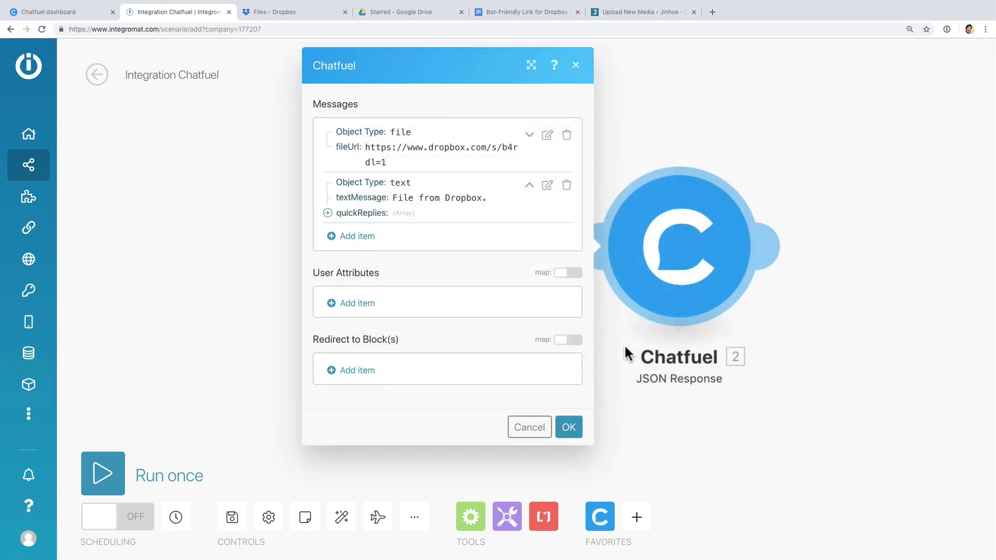
left_click(569, 429)
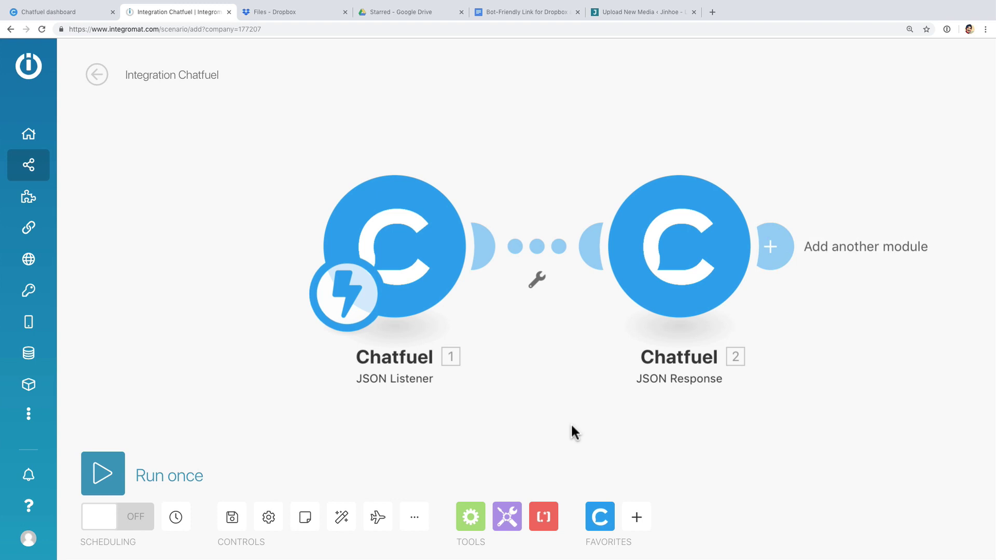
- Auto-align the modules, save the scenario, and activate it with scheduling on
left_click(337, 517)
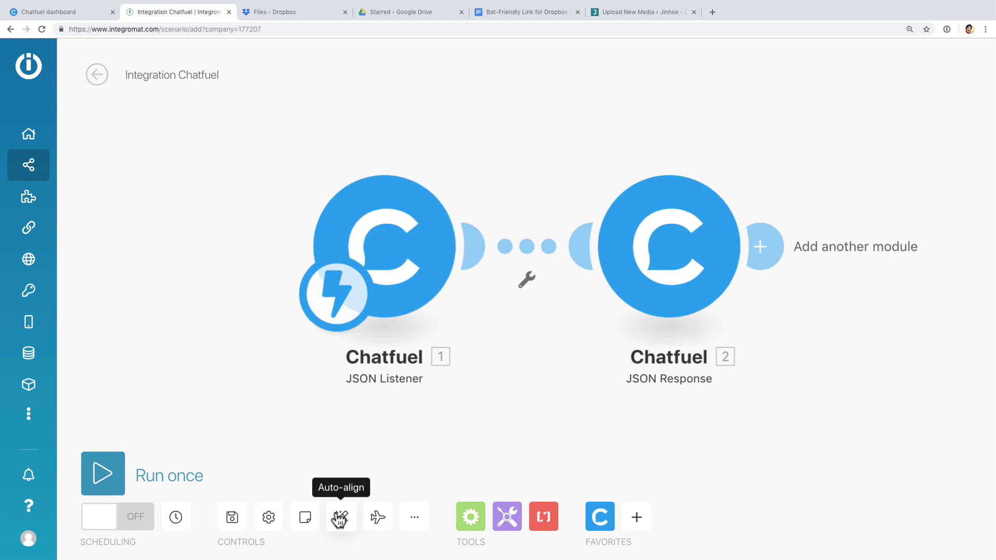
left_click(233, 517)
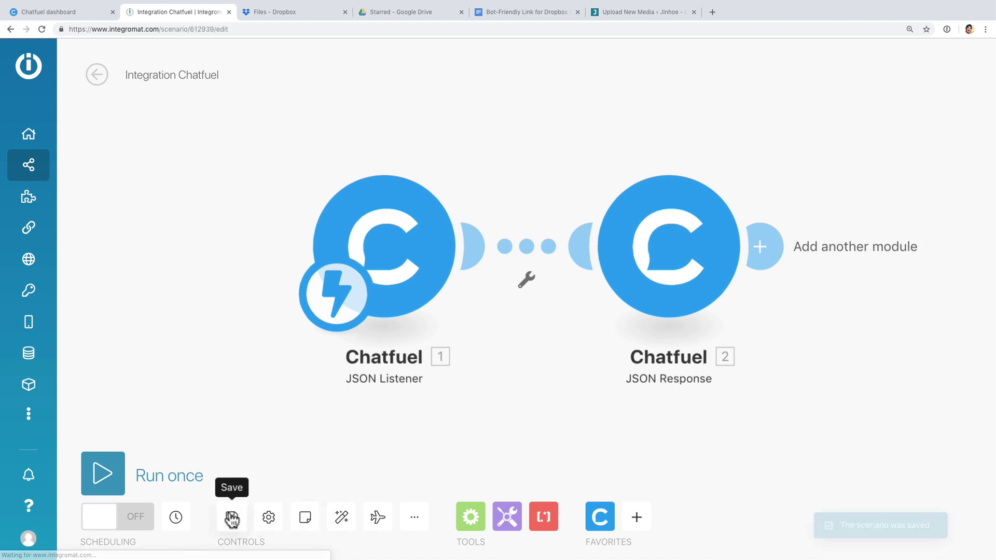
left_click(103, 517)
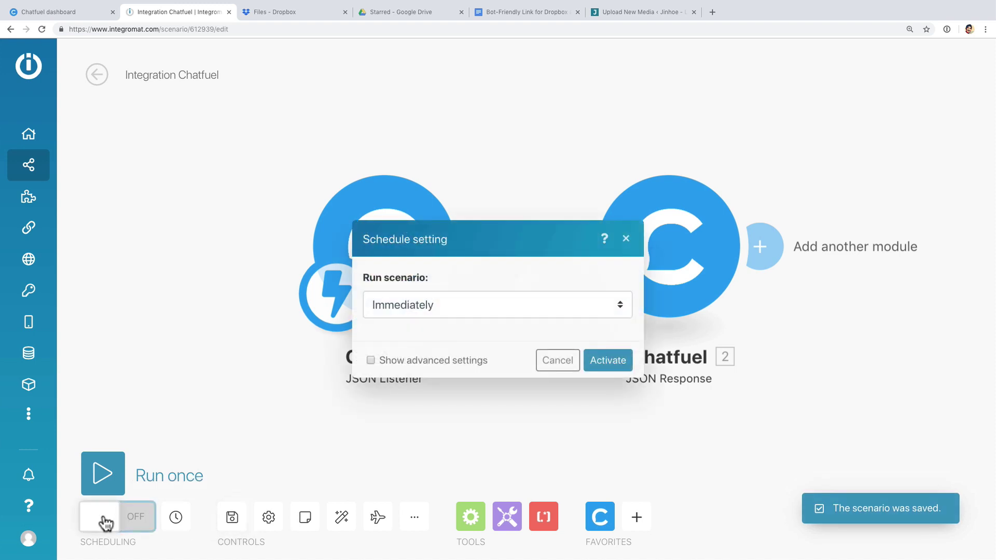
left_click(614, 365)
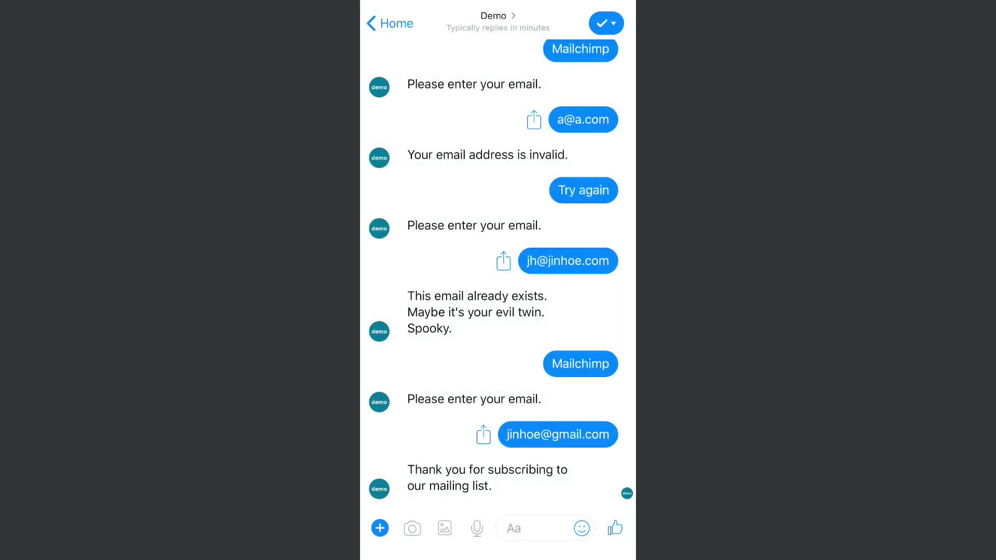
- Send 'Pdf' to the Demo bot in Messenger and preview the returned demo.pdf
type("Pdf")
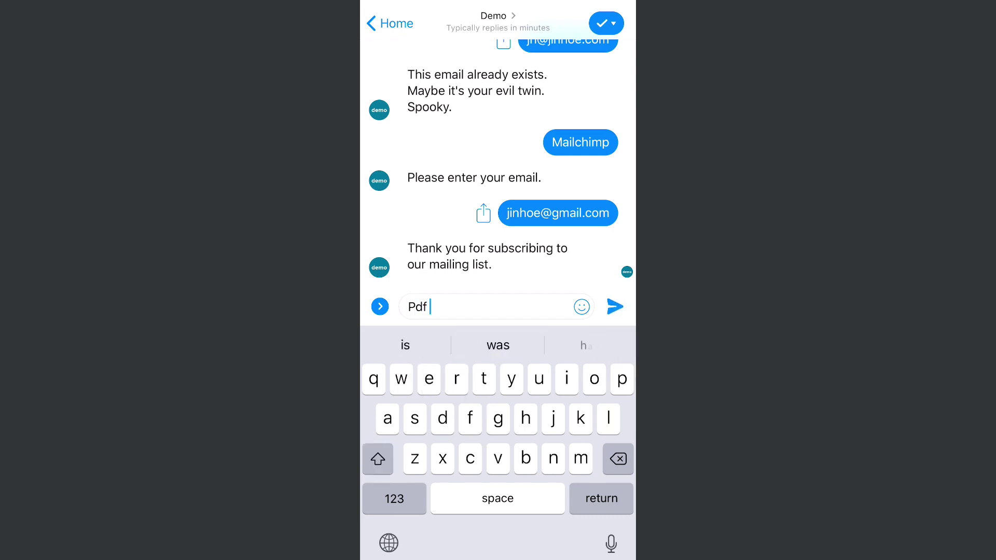
key("Return")
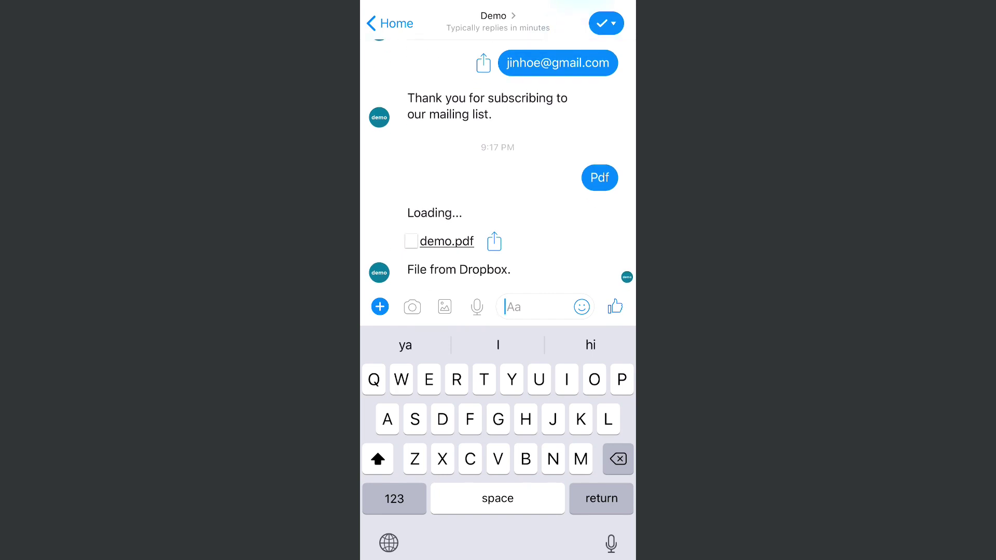
left_click(446, 241)
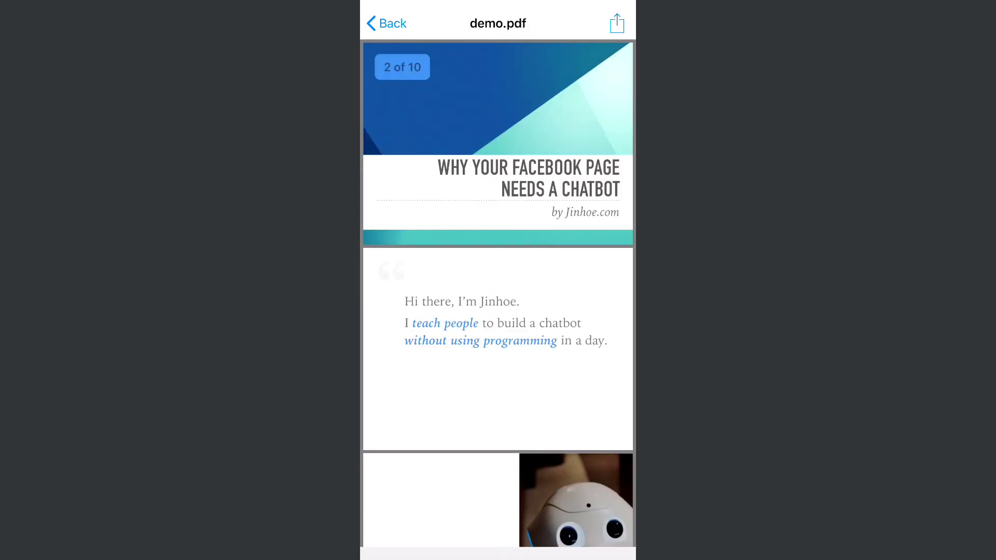
scroll(498, 311, "down", 5)
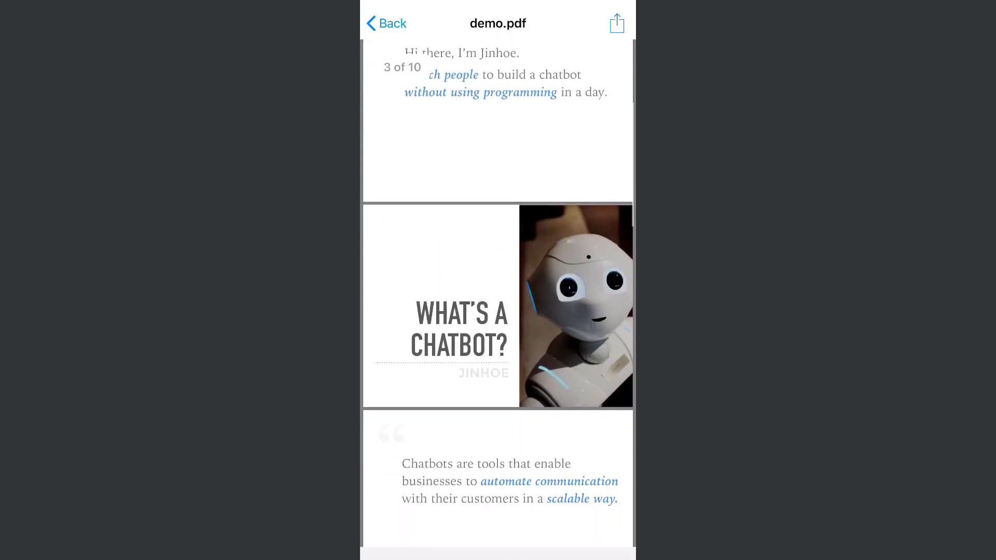
scroll(498, 312, "up", 5)
left_click(386, 23)
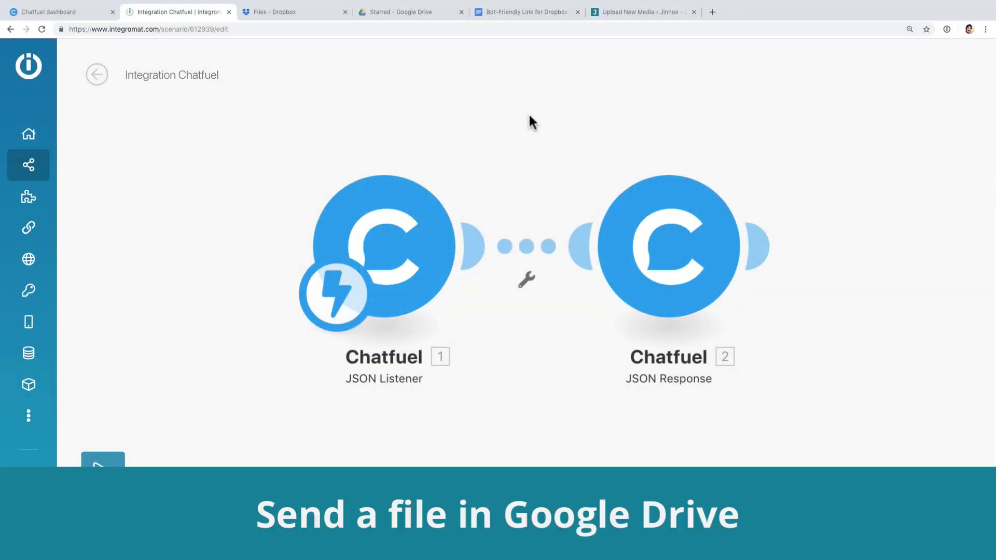
- Open the Chatfuel 2 module's file message item to view its Dropbox File URL
left_click(665, 261)
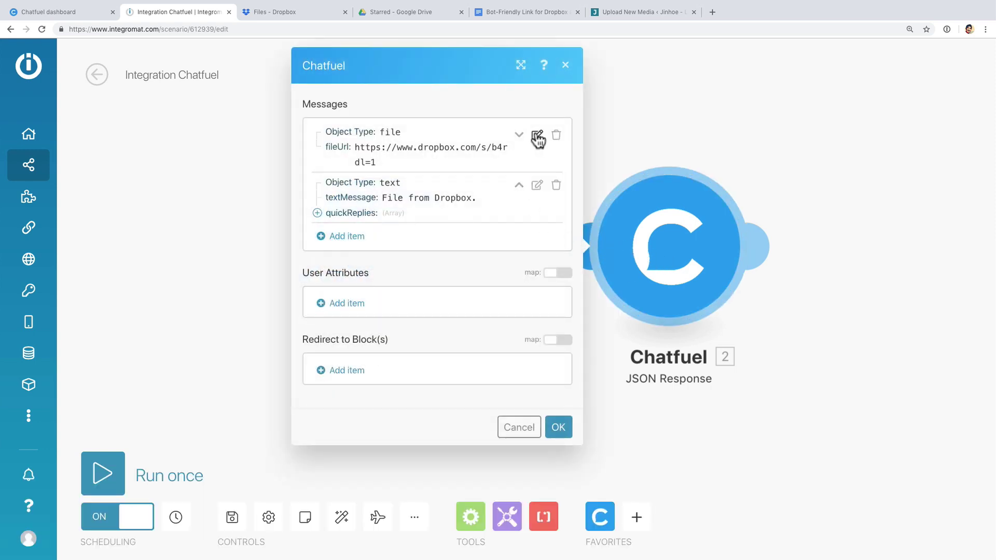
left_click(537, 136)
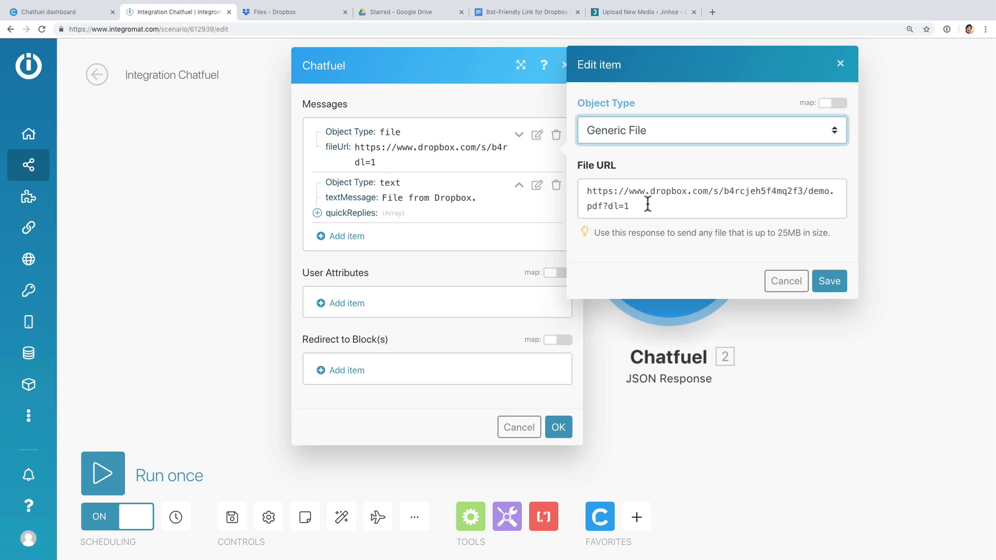
left_click(409, 16)
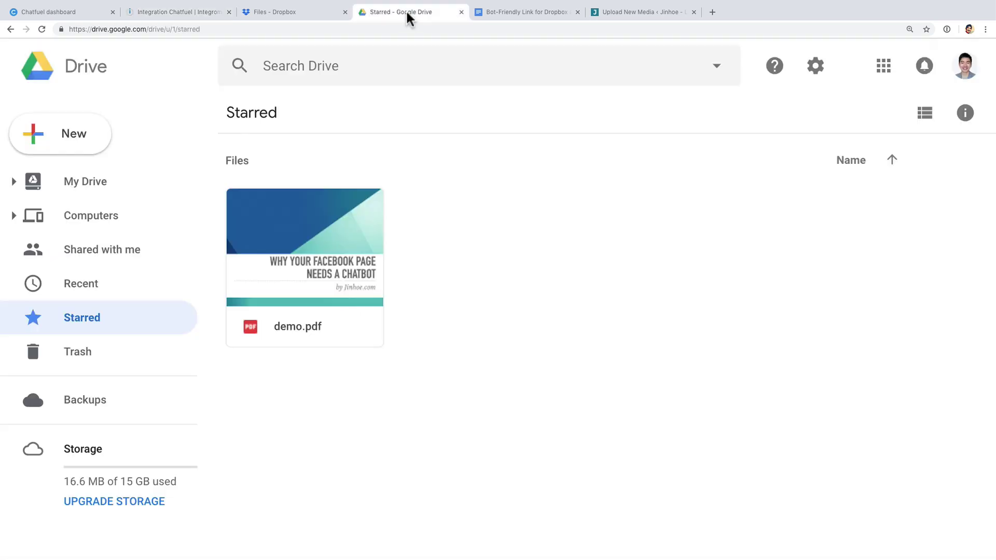
- Turn on link sharing for demo.pdf in Google Drive and copy its shareable link
right_click(315, 263)
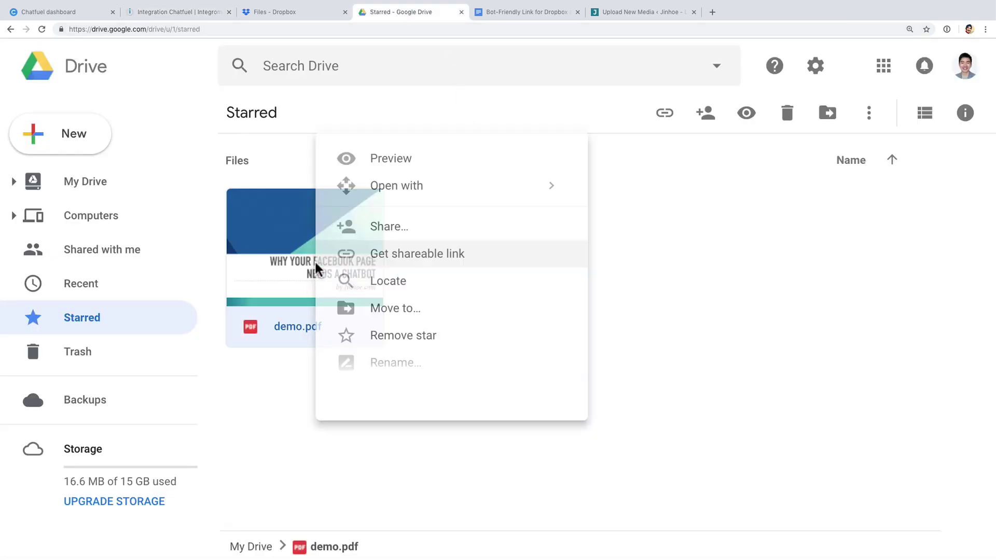
left_click(421, 264)
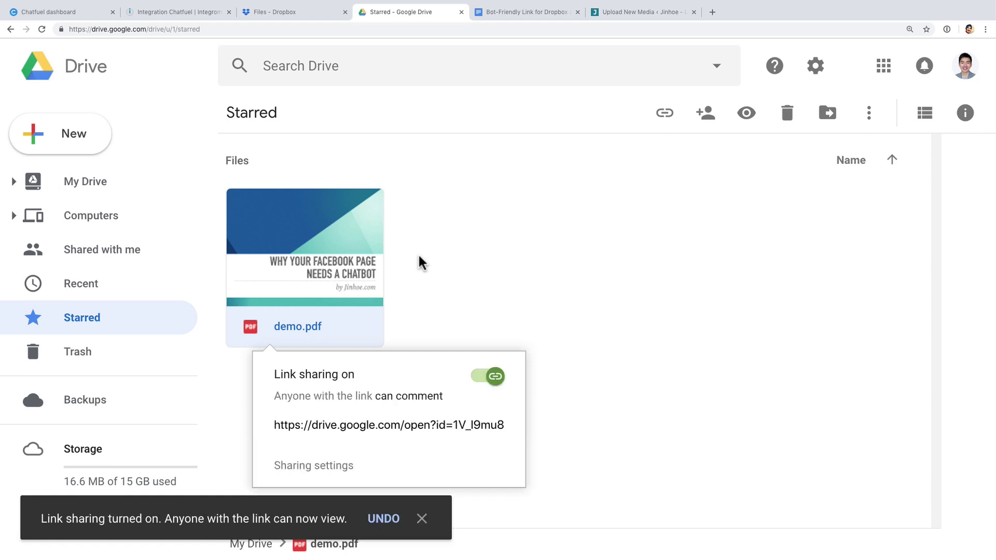
left_click(388, 426)
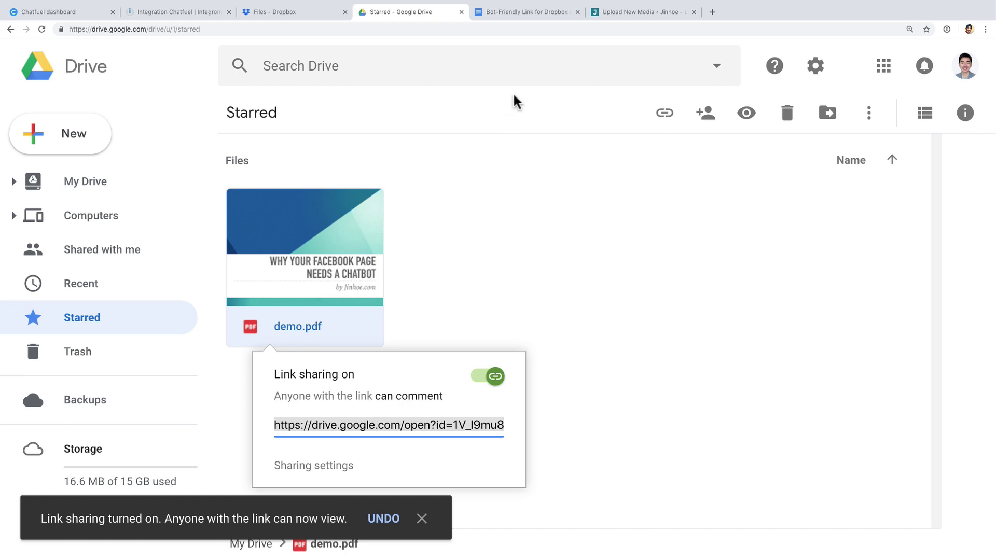
left_click(534, 12)
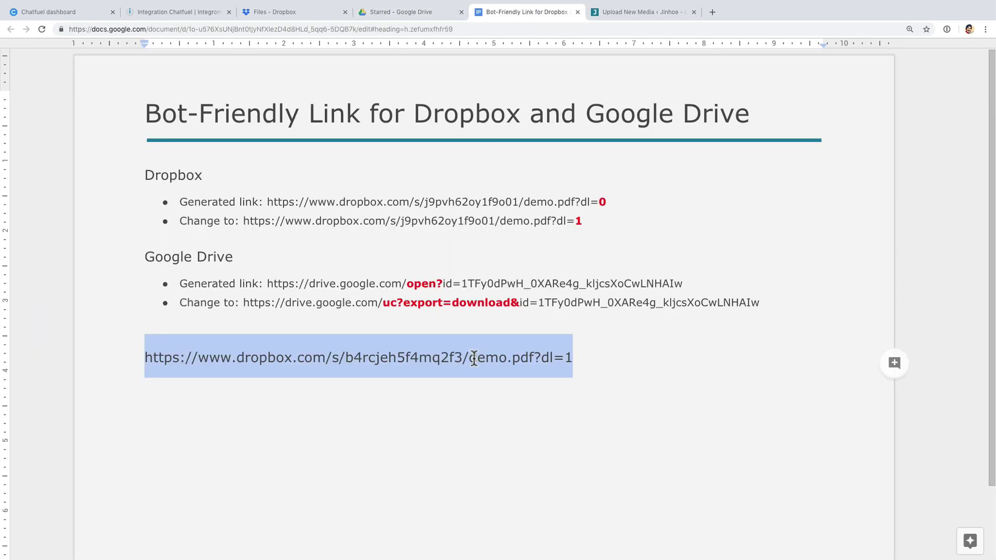
- Paste the Drive link into the notes, replacing open? with uc?export=download&, and select the result
key("ctrl+v")
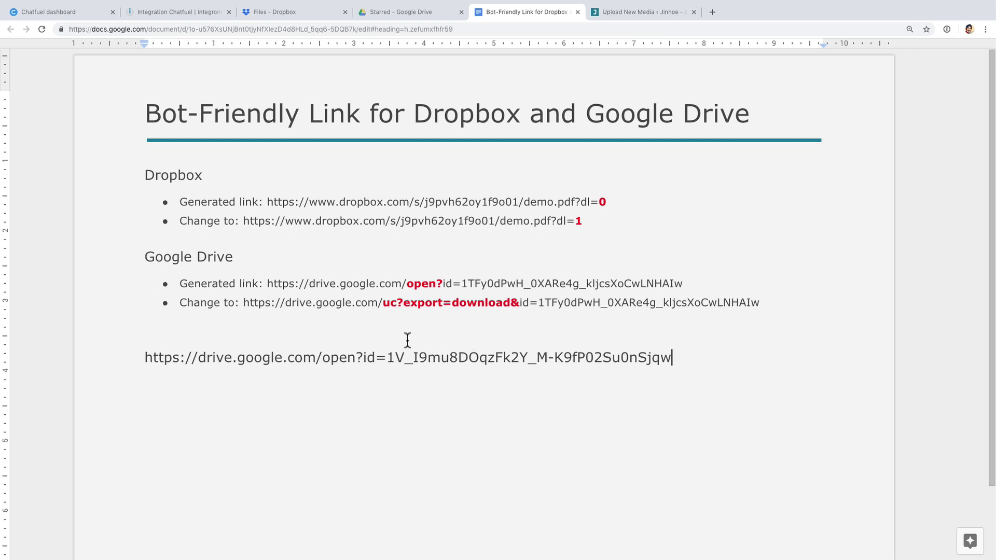
left_click_drag(383, 303, 516, 305)
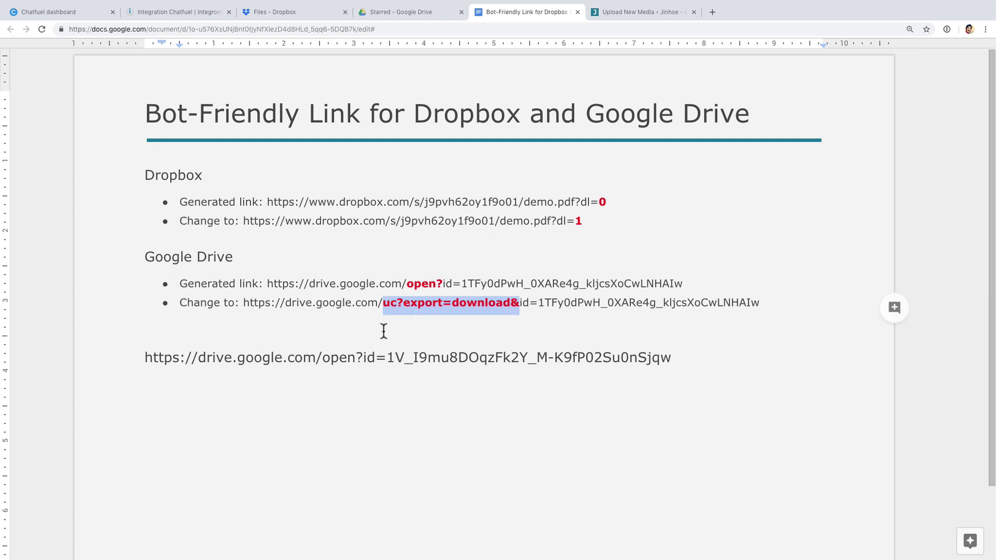
left_click_drag(323, 358, 361, 364)
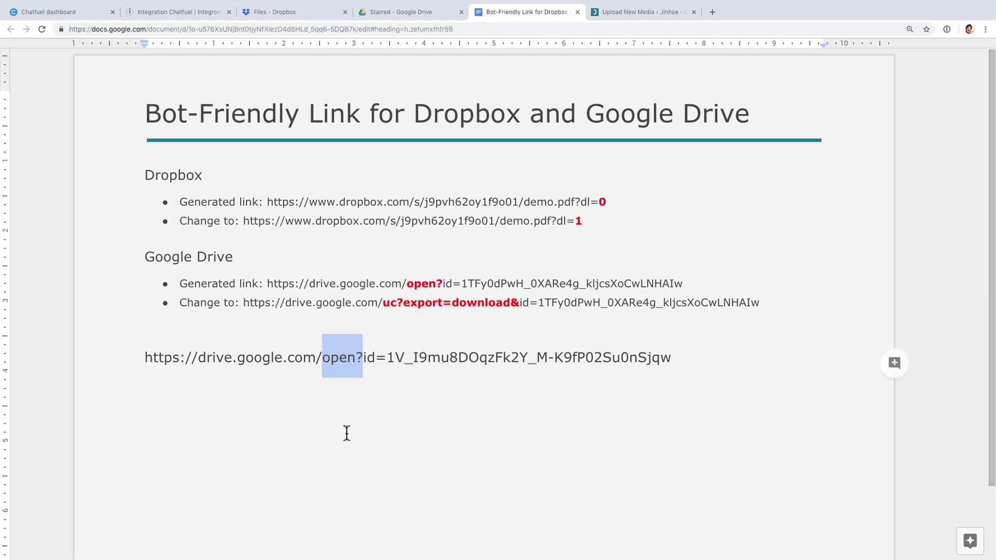
key("ctrl+v")
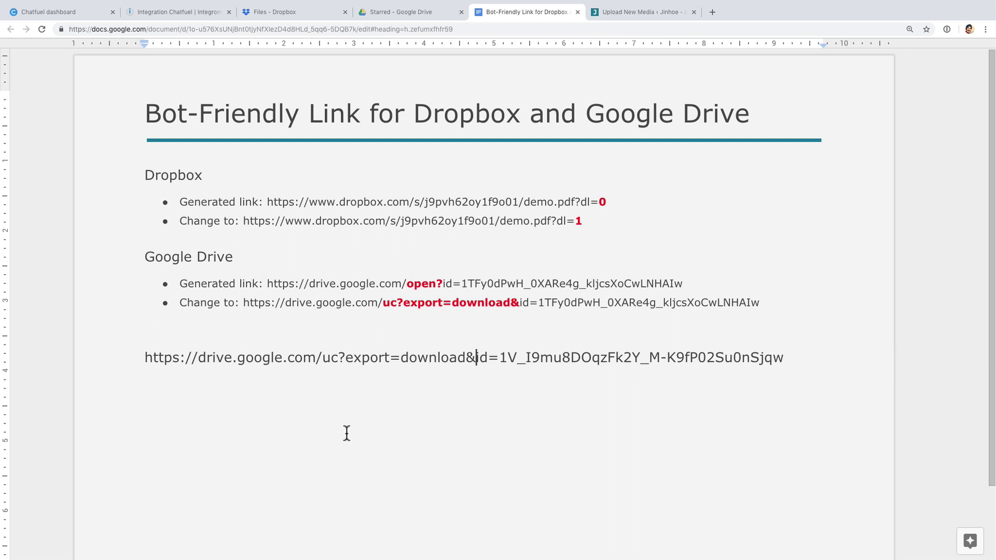
left_click_drag(145, 357, 779, 351)
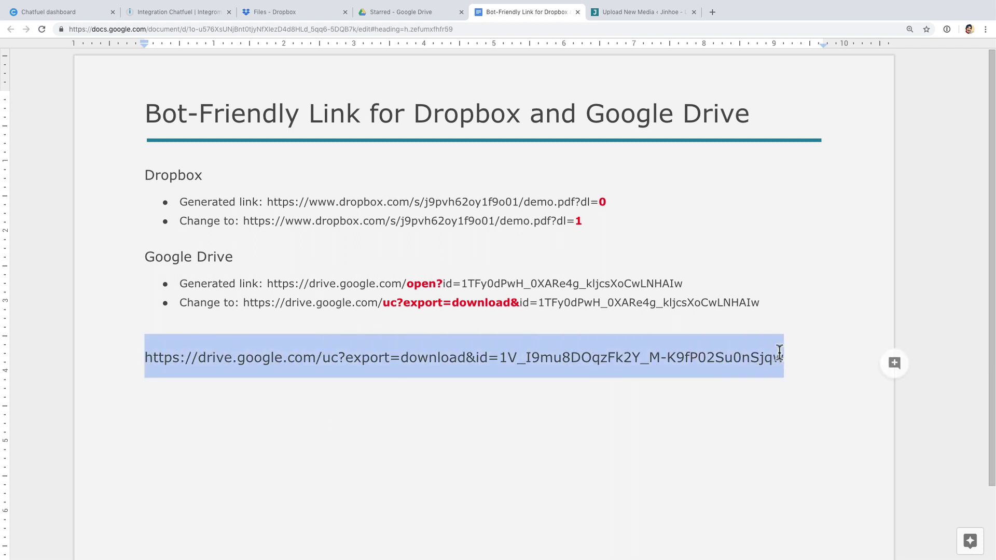
- Replace the file item's Dropbox URL with the Google Drive download link
left_click(183, 13)
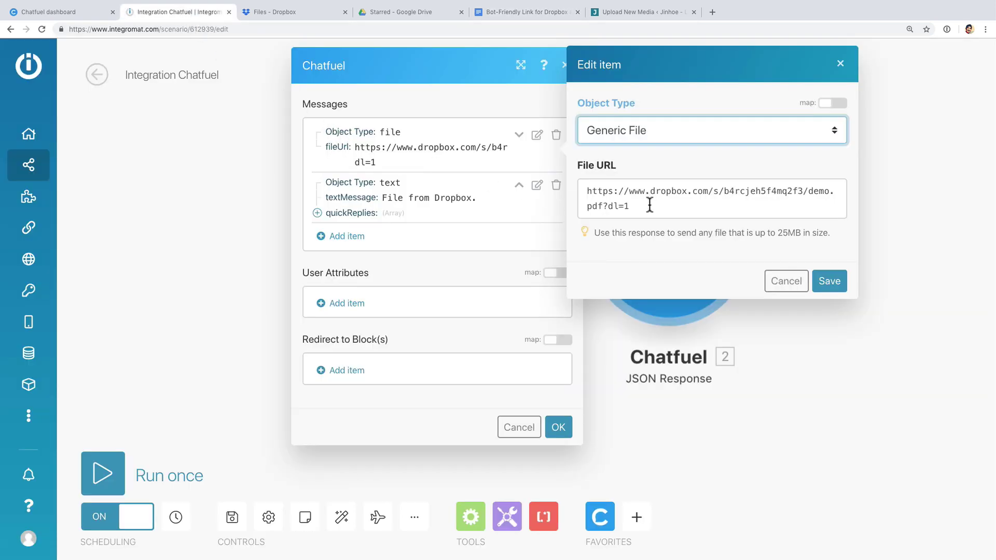
left_click(630, 206)
left_click_drag(630, 206, 584, 190)
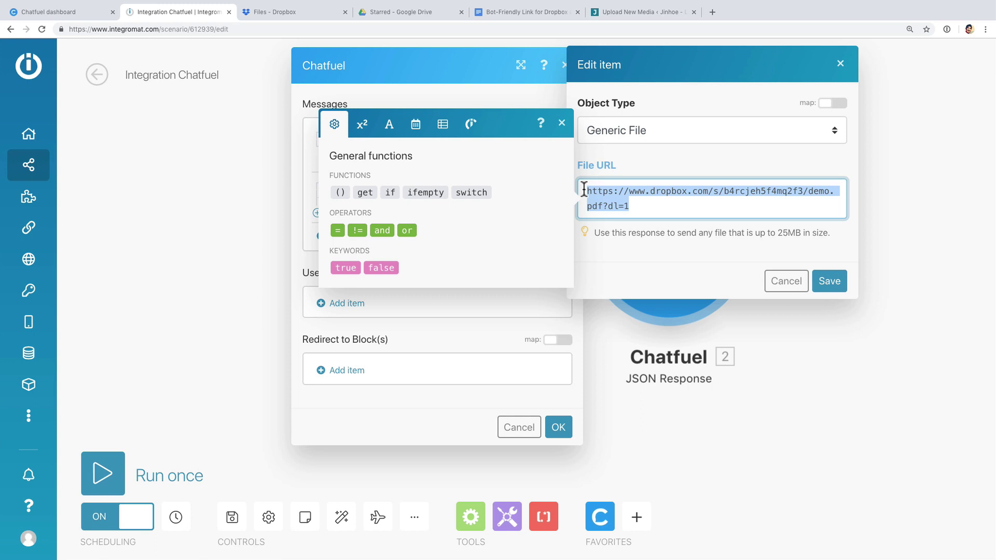
key("ctrl+v")
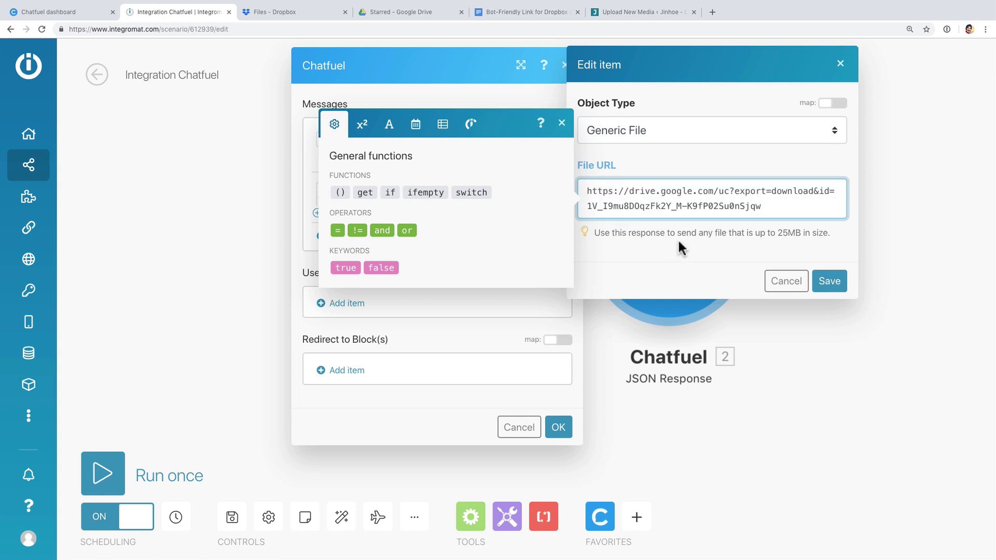
left_click(830, 282)
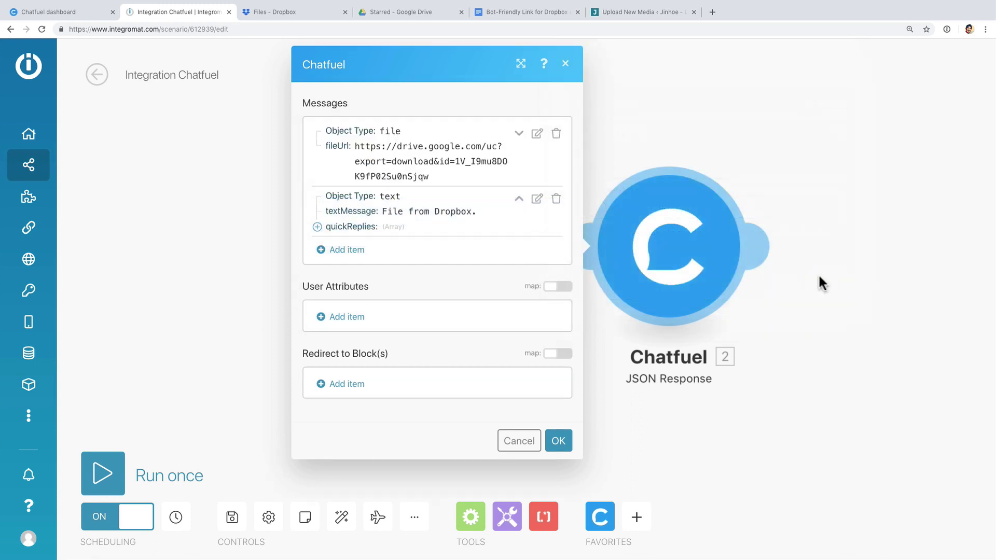
- Change the text message to 'File from Google Drive.' and save the scenario
left_click(536, 199)
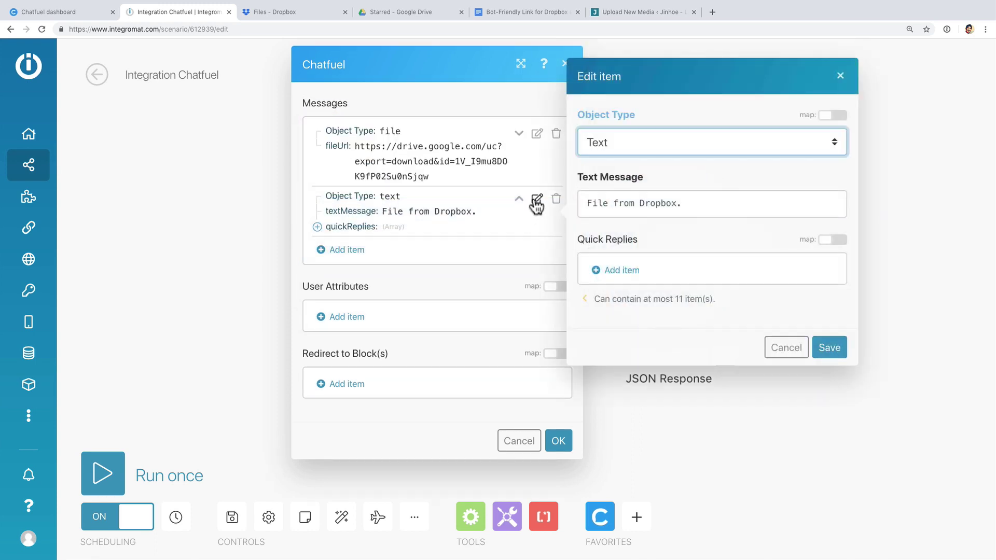
left_click(652, 203)
double_click(652, 203)
type("Google")
type(" Drive")
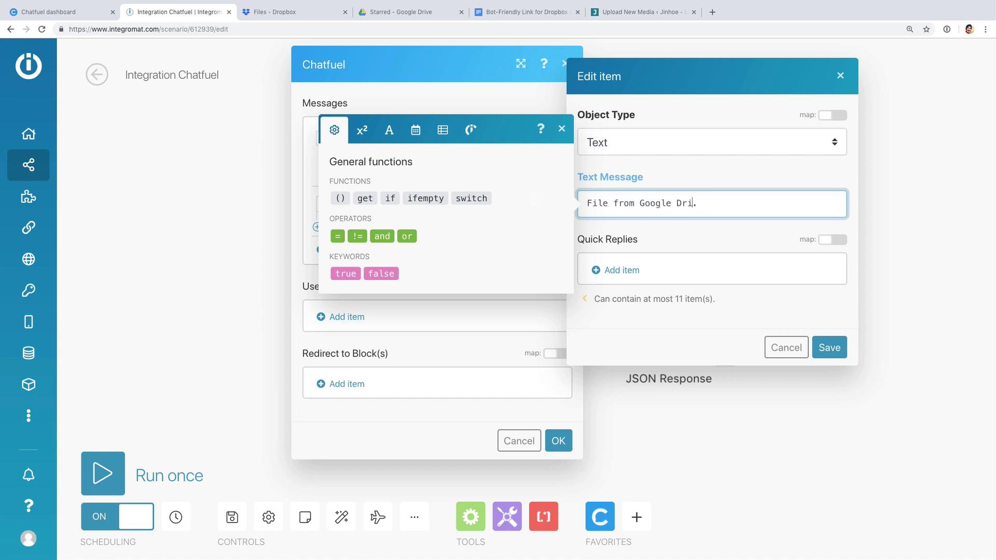
left_click(829, 346)
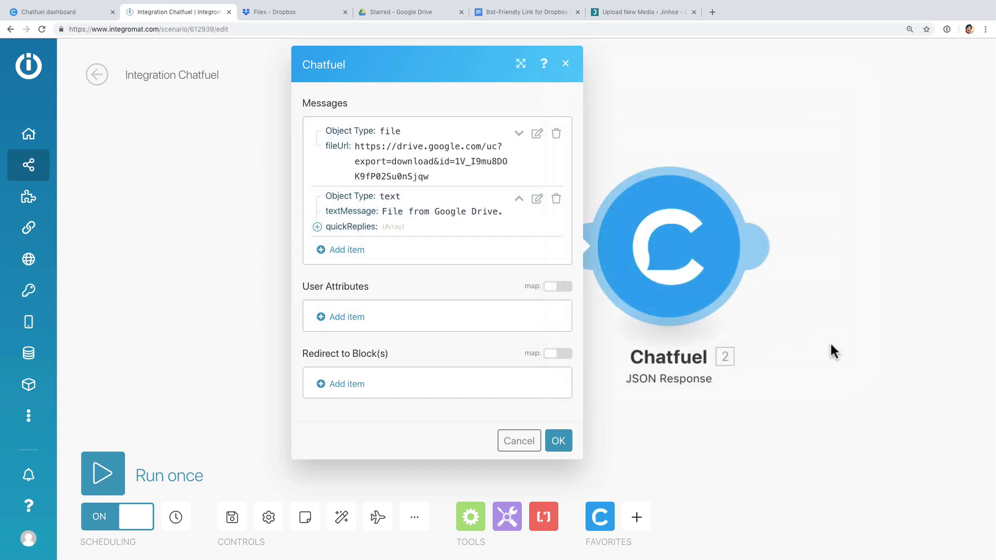
left_click(559, 441)
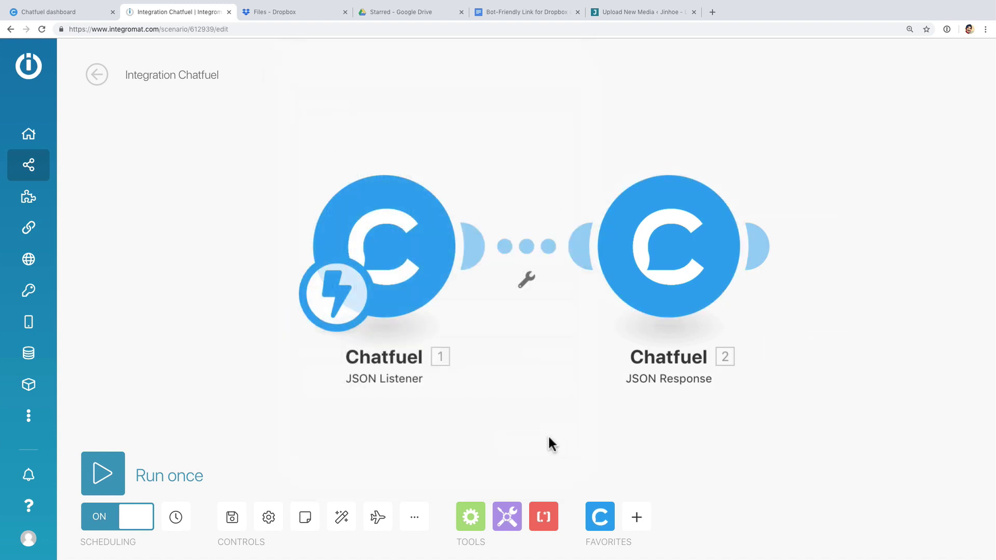
left_click(237, 516)
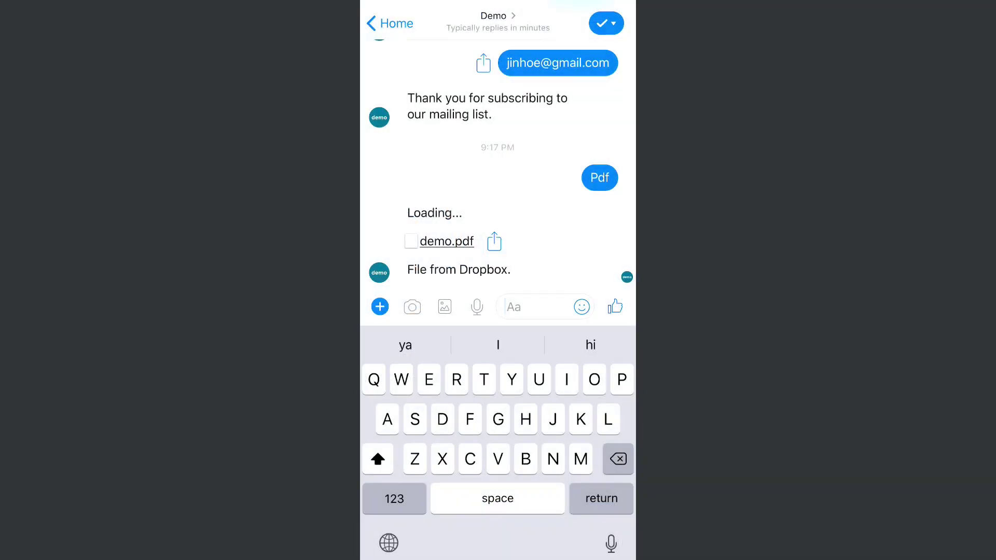
- Send 'Pdf' to the bot again and preview the demo.pdf it returns
type("Pdf")
key("Return")
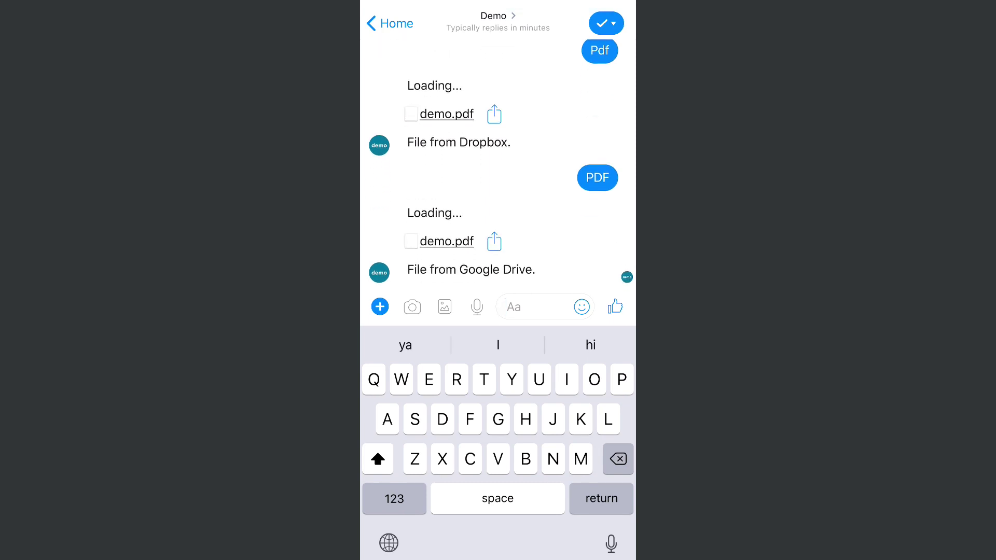
left_click(446, 241)
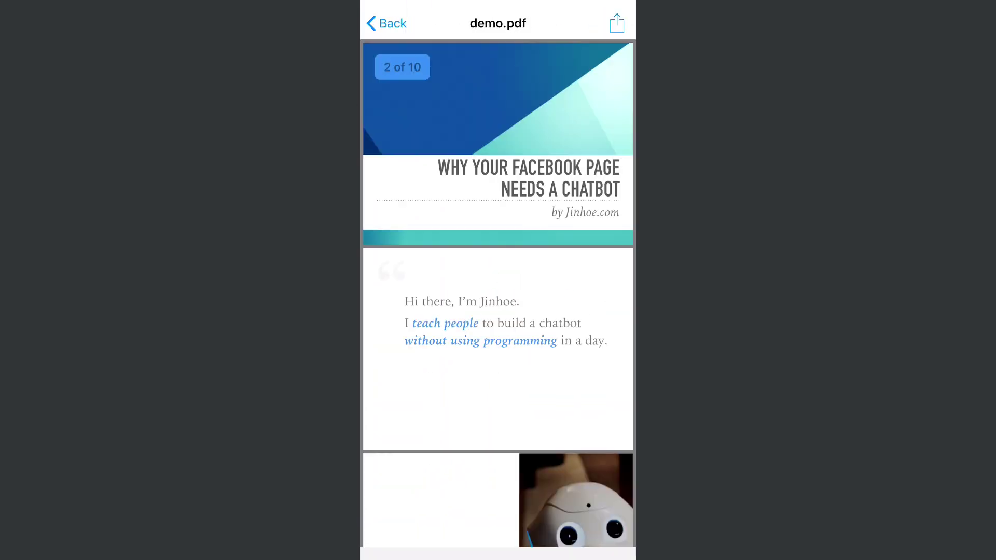
scroll(498, 295, "down", 5)
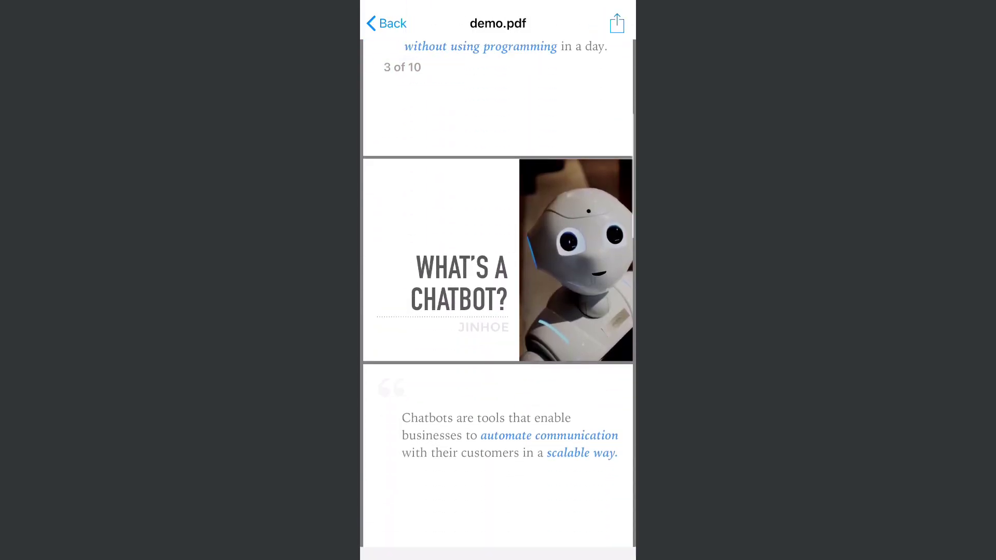
scroll(498, 295, "up", 5)
left_click(387, 24)
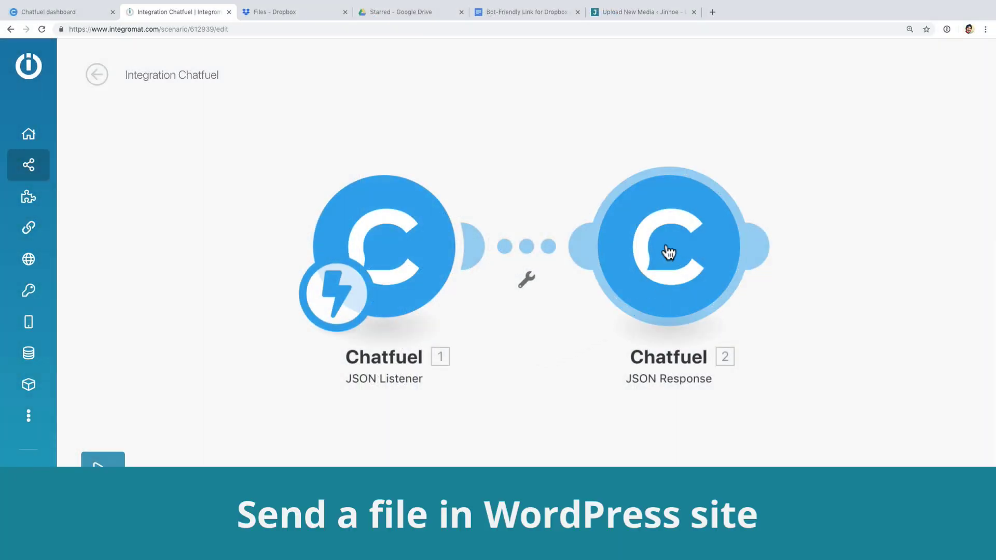
- Check the Google Drive URL in the JSON Response module's file item
left_click(669, 253)
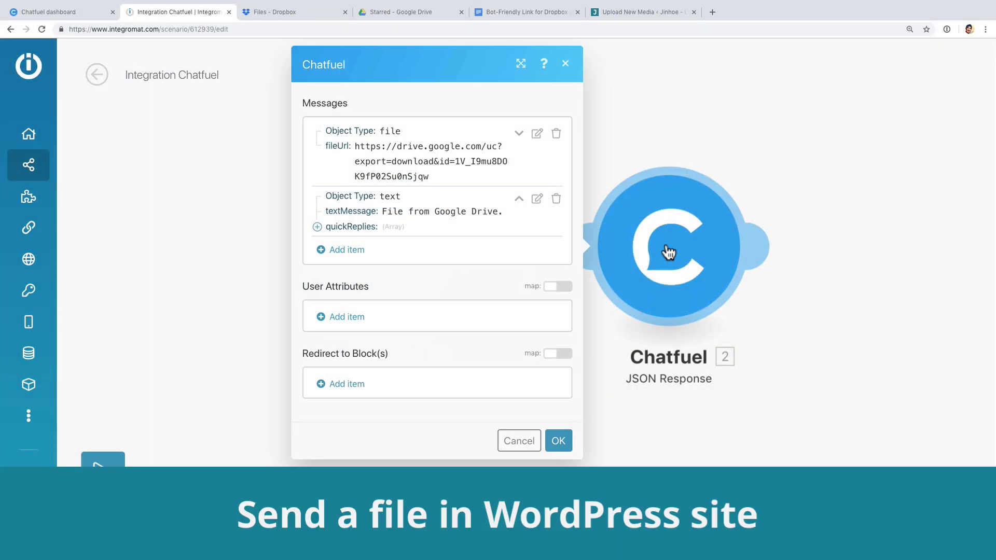
left_click(537, 133)
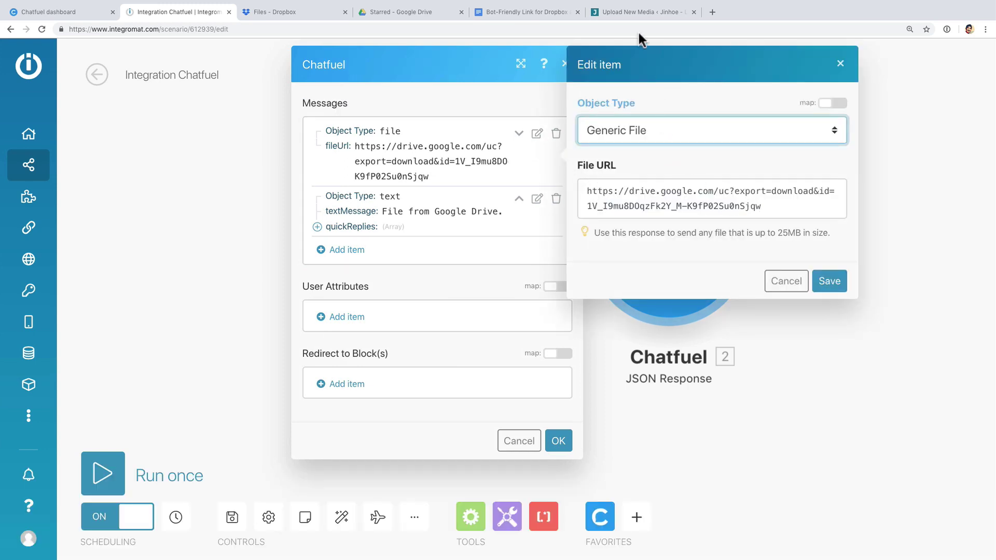
left_click(641, 17)
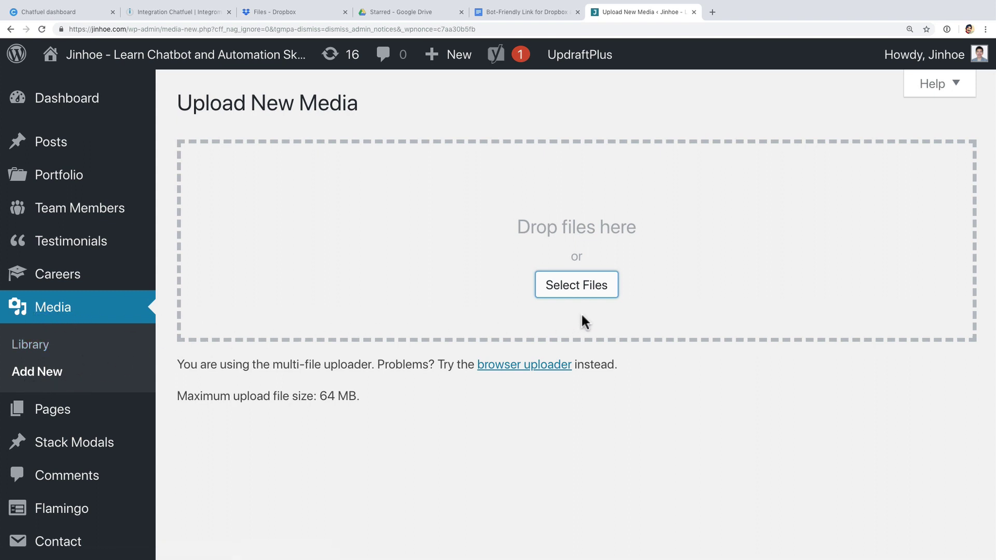
- Upload demo.pdf to the WordPress media library and select its file URL
left_click(577, 289)
double_click(394, 36)
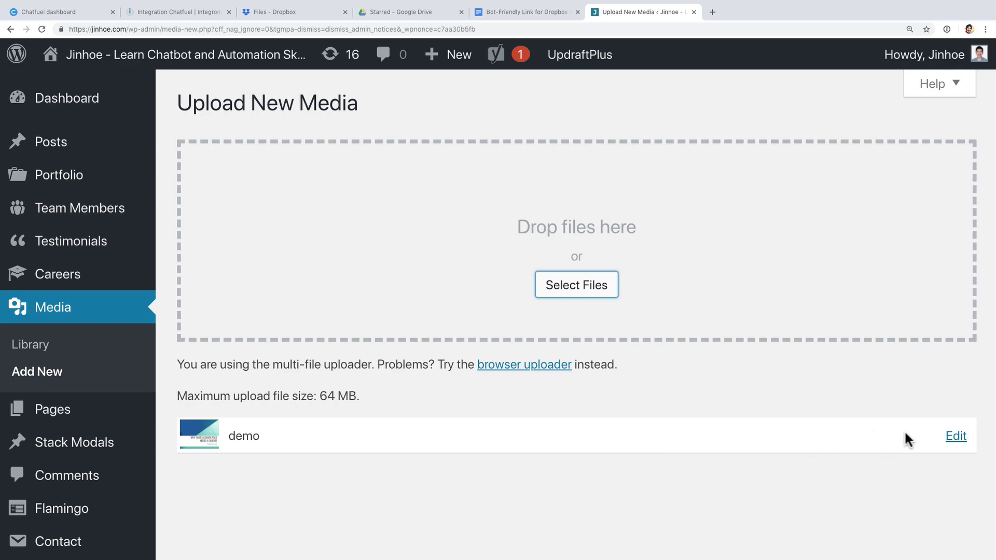
left_click(956, 436)
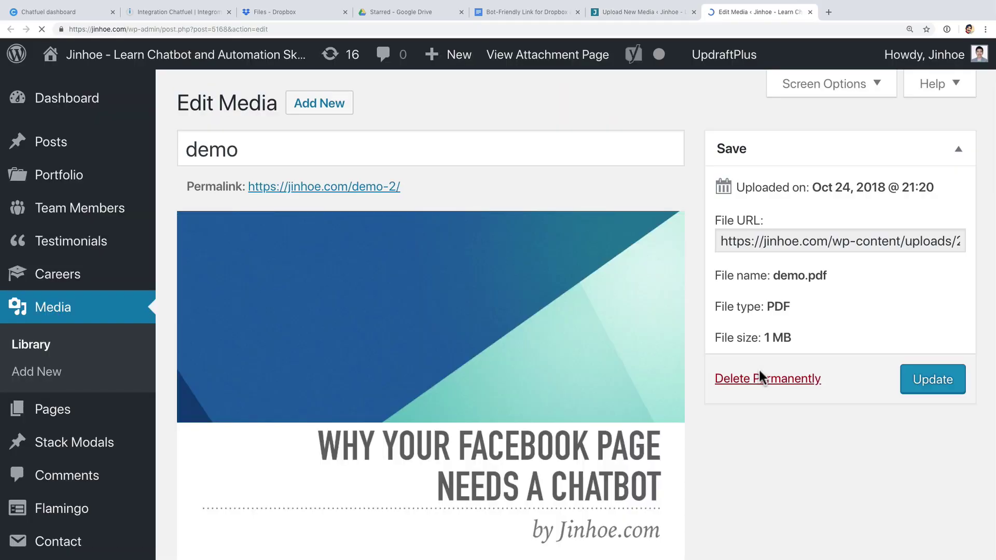
triple_click(811, 240)
key("ctrl+c")
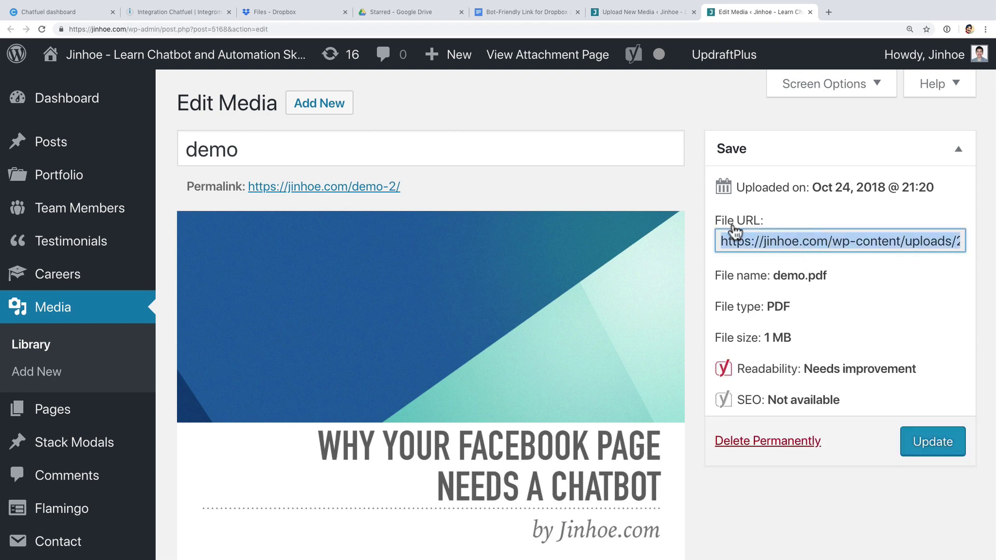
left_click(181, 9)
left_click_drag(587, 191, 782, 207)
key("ctrl+v")
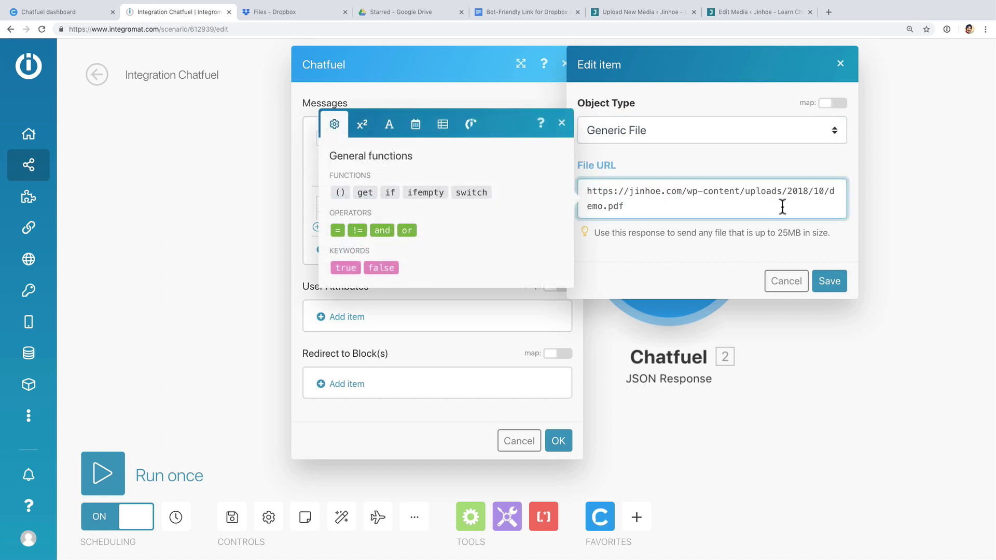
- Save the new file URL, change the text to 'File from WordPress.', and save the scenario
left_click(830, 283)
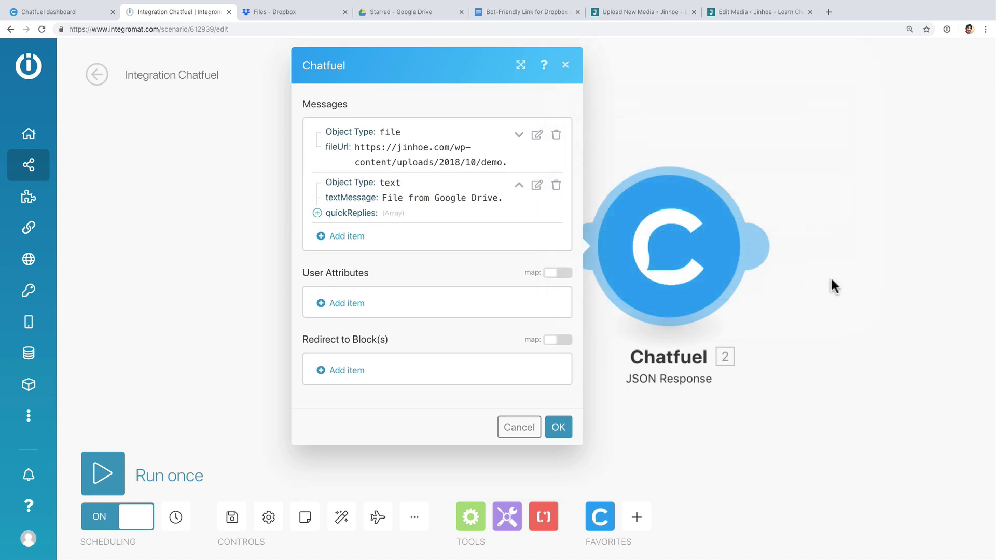
left_click(537, 186)
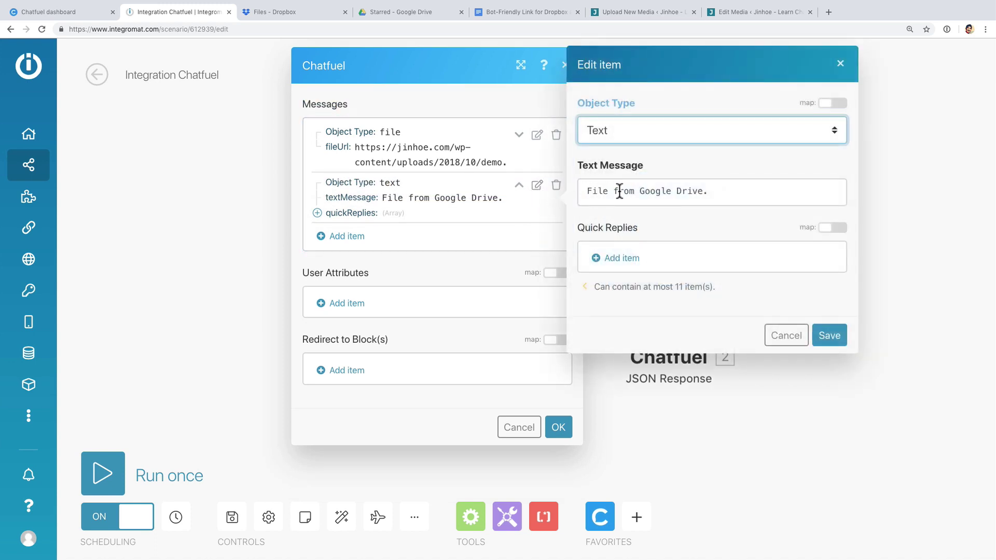
left_click_drag(639, 190, 702, 194)
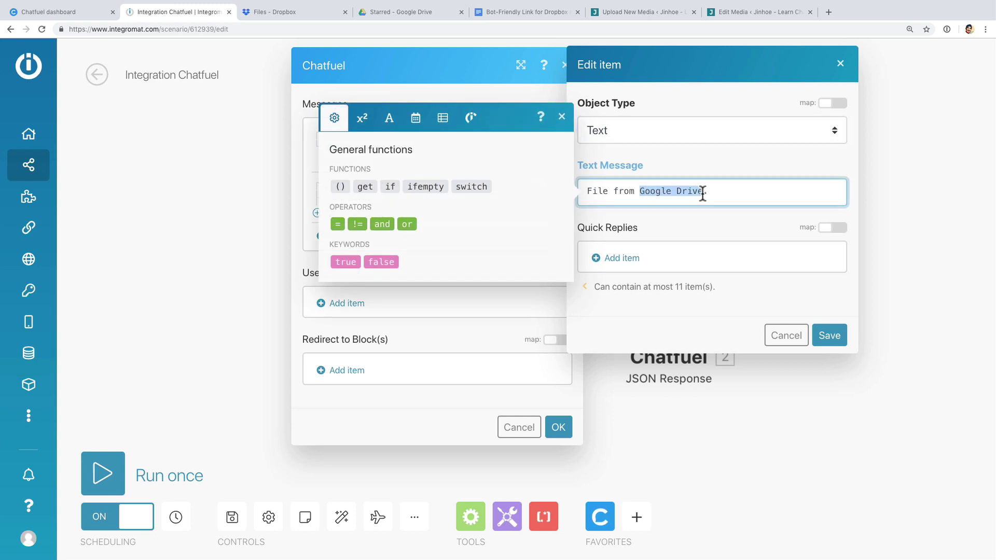
type("Word")
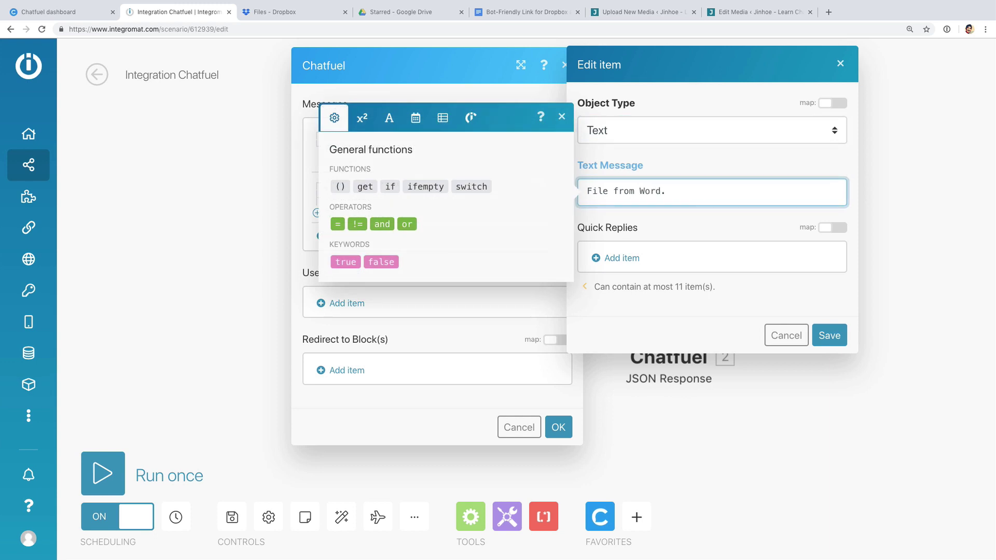
type("Press")
left_click(833, 336)
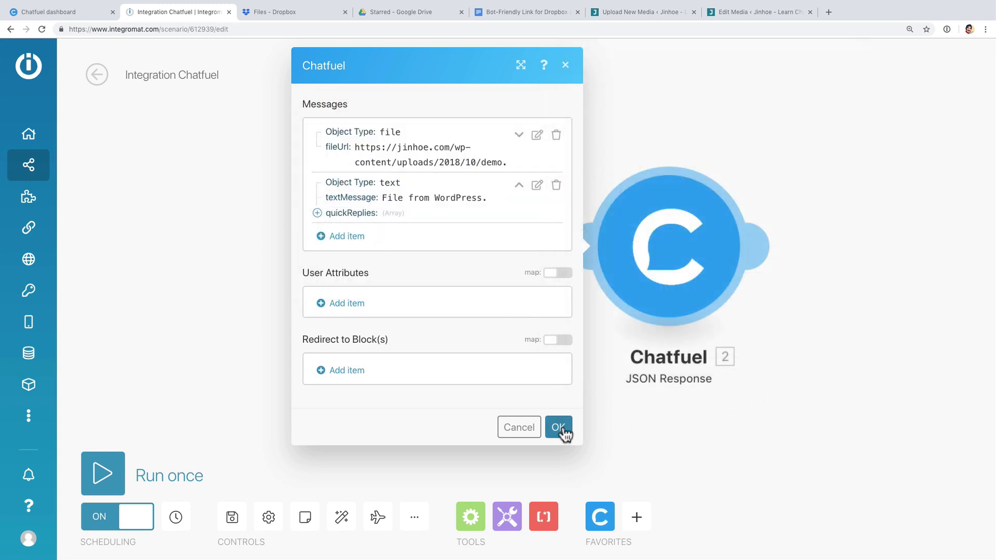
left_click(559, 428)
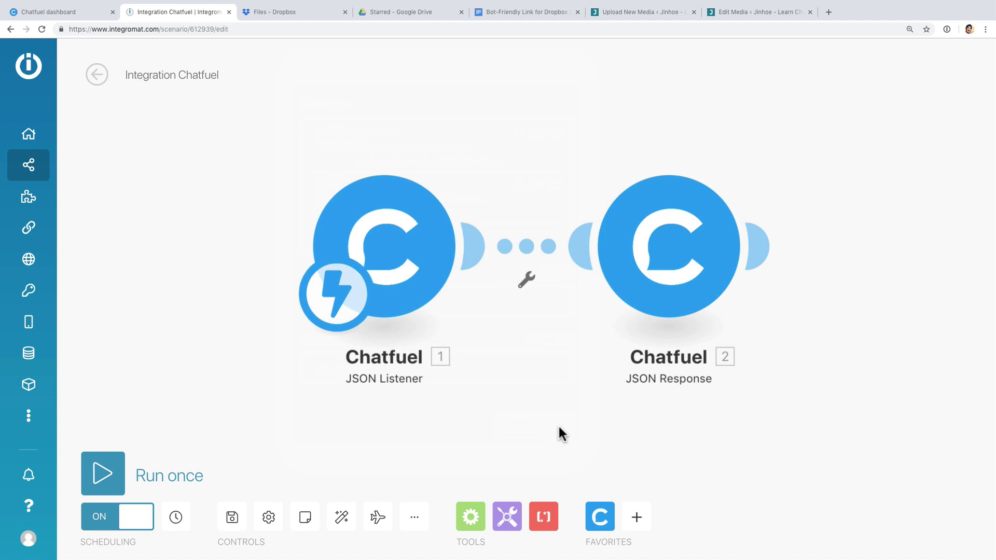
left_click(232, 519)
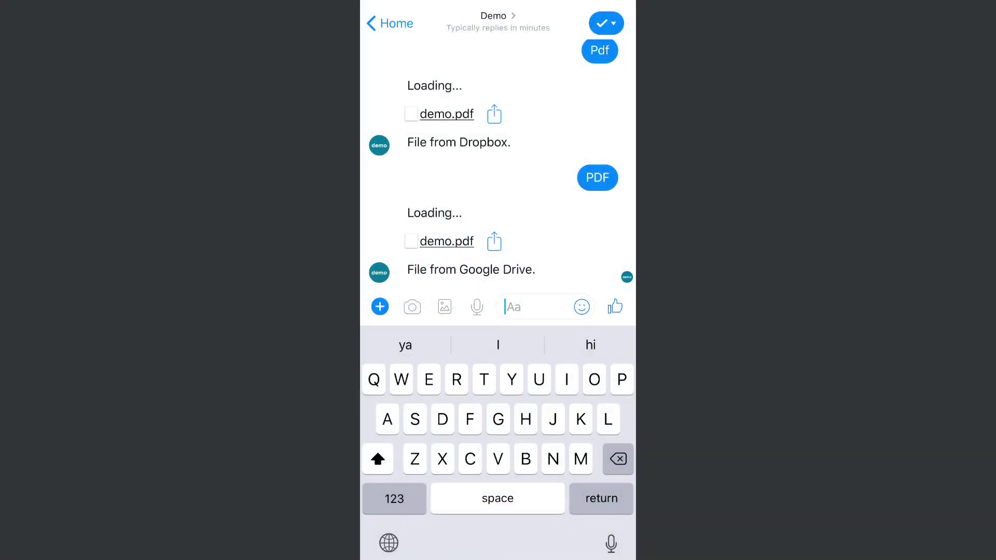
- Send 'Pdf' to the Demo bot and get demo.pdf with "File from WordPress."
type("Pdf")
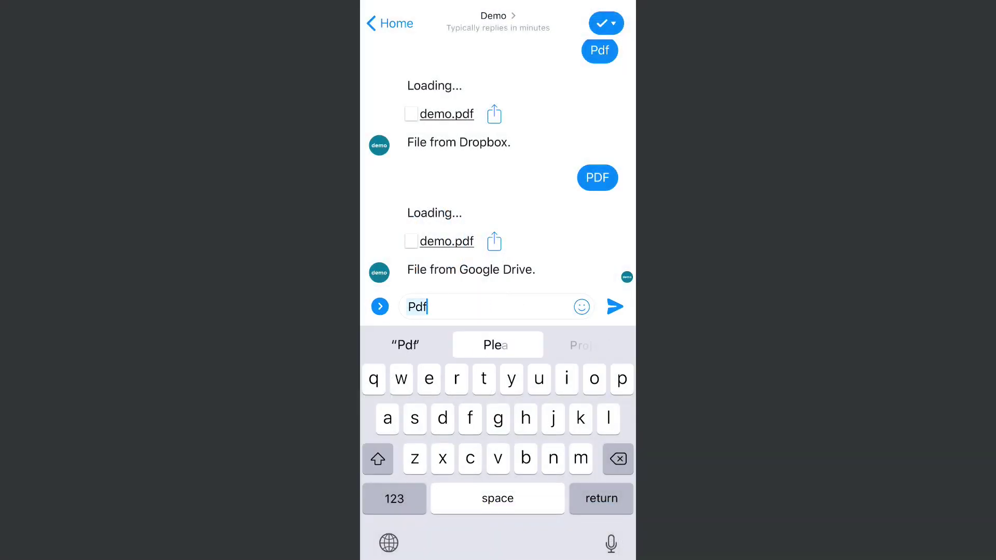
key("Return")
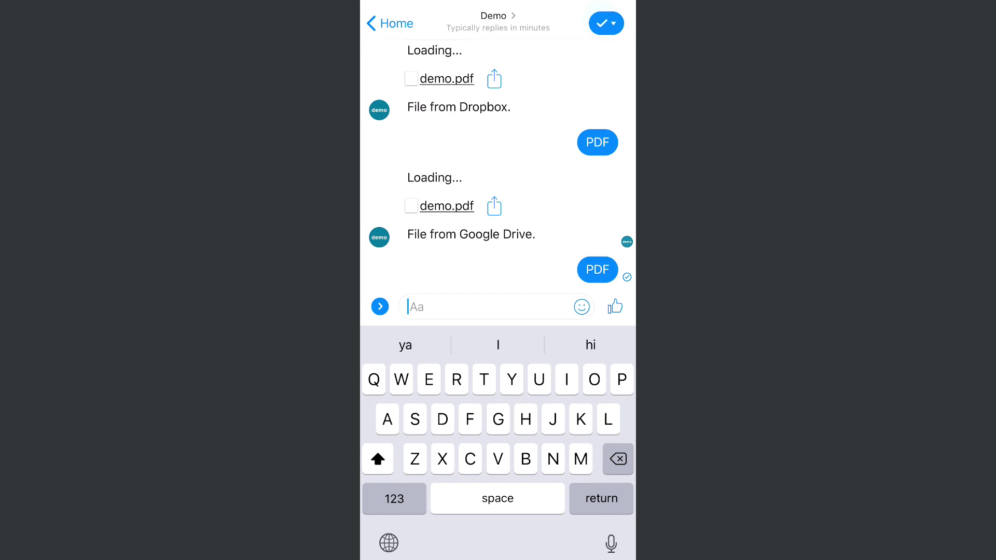
left_click(379, 307)
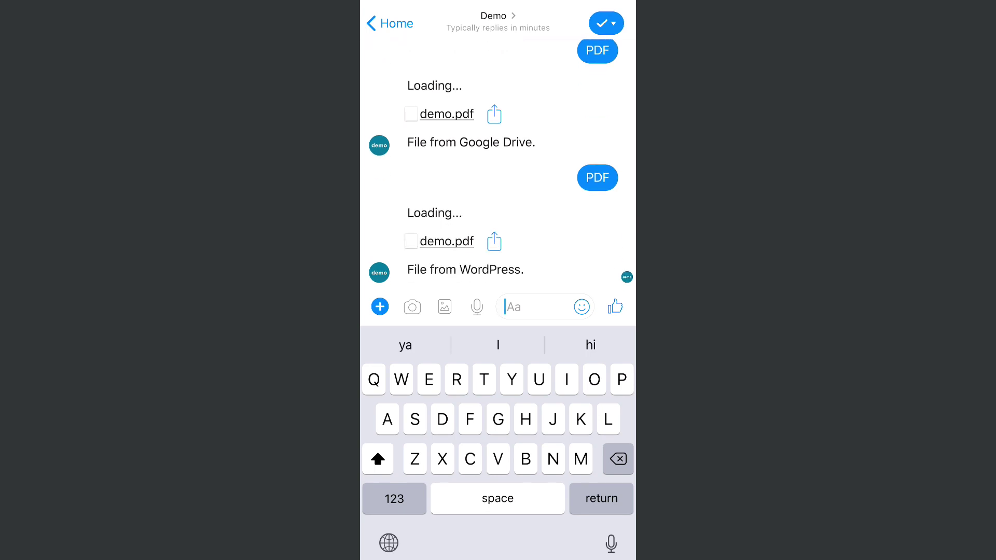
- View the received demo.pdf, scroll through it, and return to the chat
left_click(447, 241)
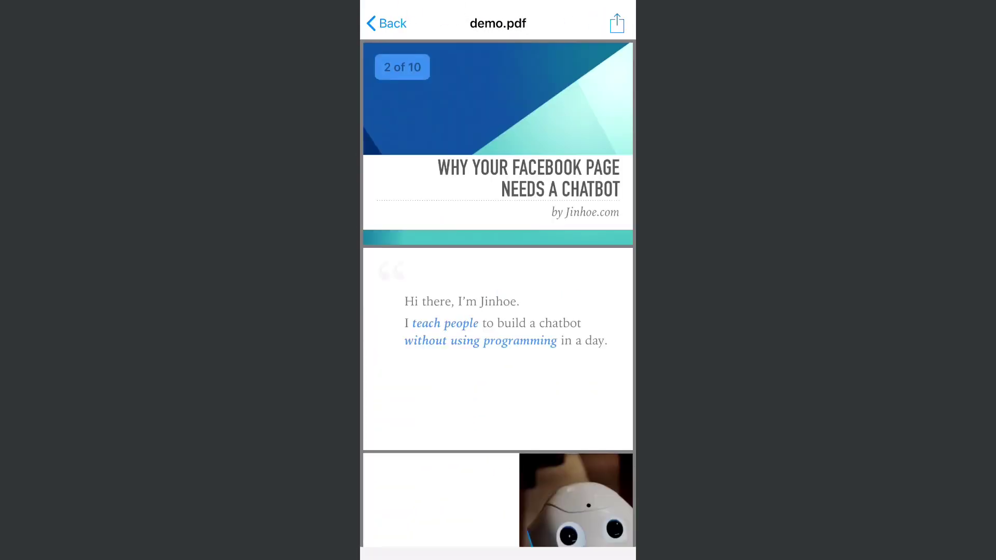
scroll(498, 291, "down", 10)
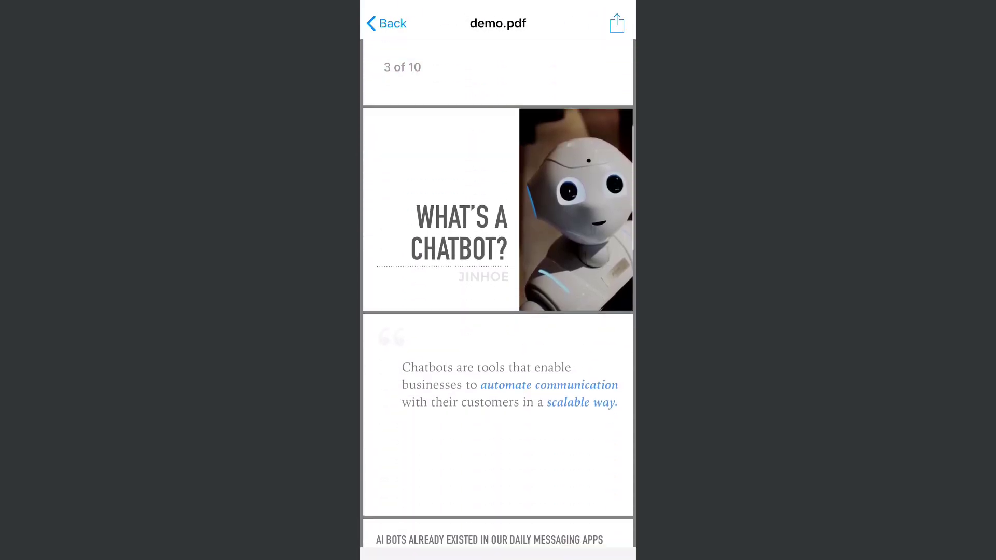
scroll(498, 290, "up", 10)
left_click(386, 23)
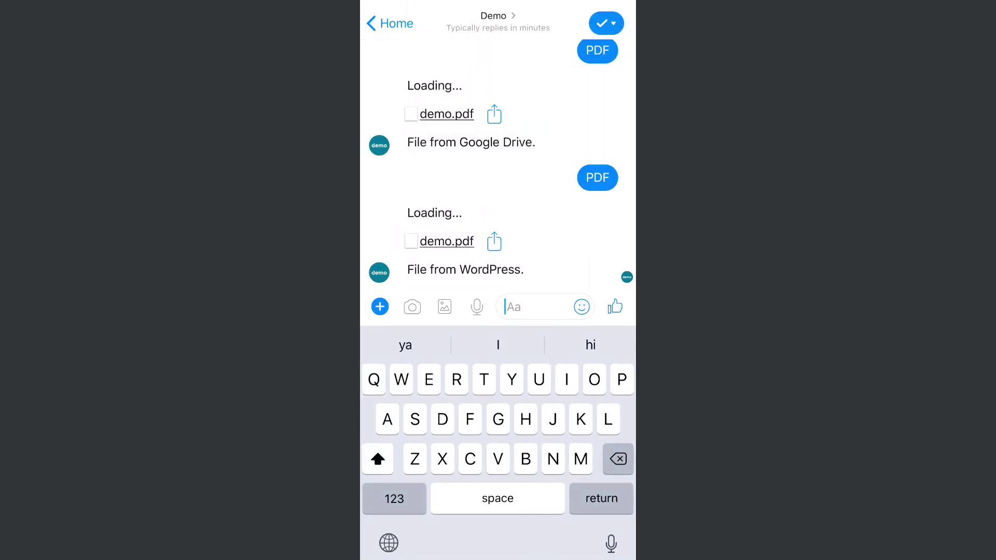